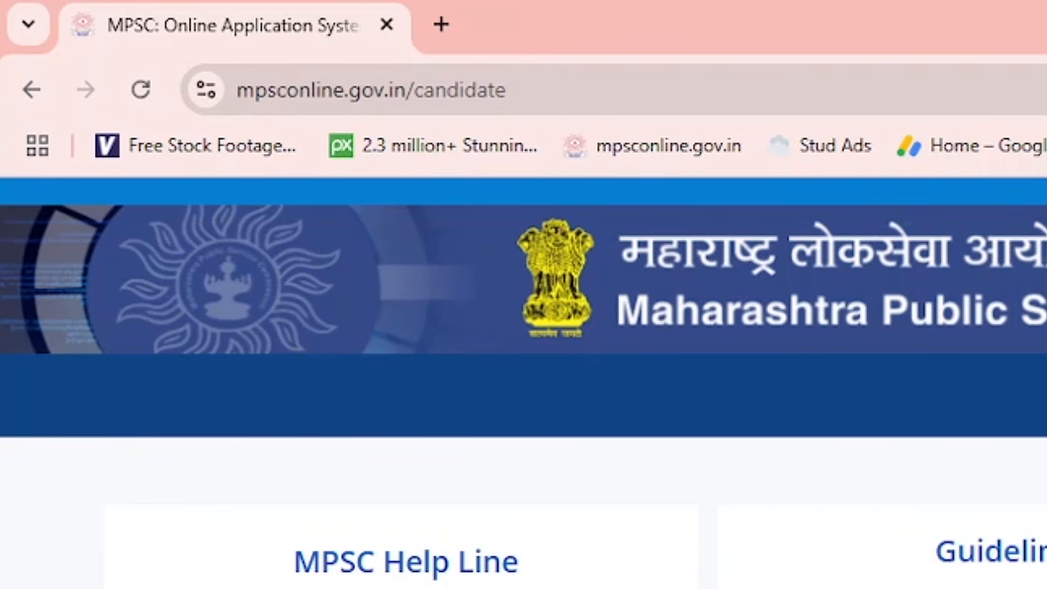
Open the New User Registration page from the MPSC candidate portal.
{"action": "left_click", "coordinate": [487, 93]}
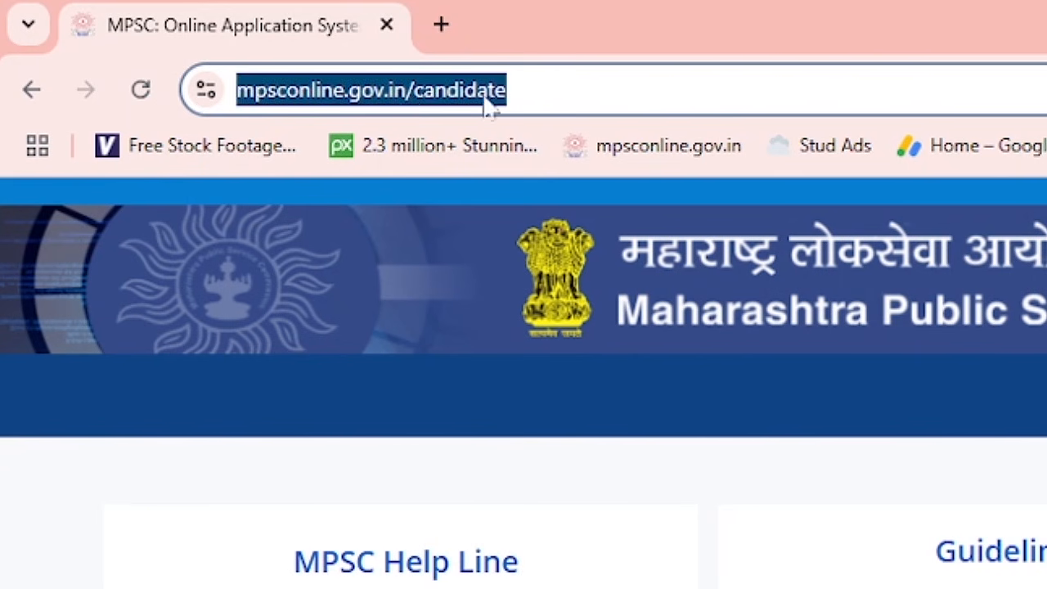
{"action": "left_click", "coordinate": [576, 91]}
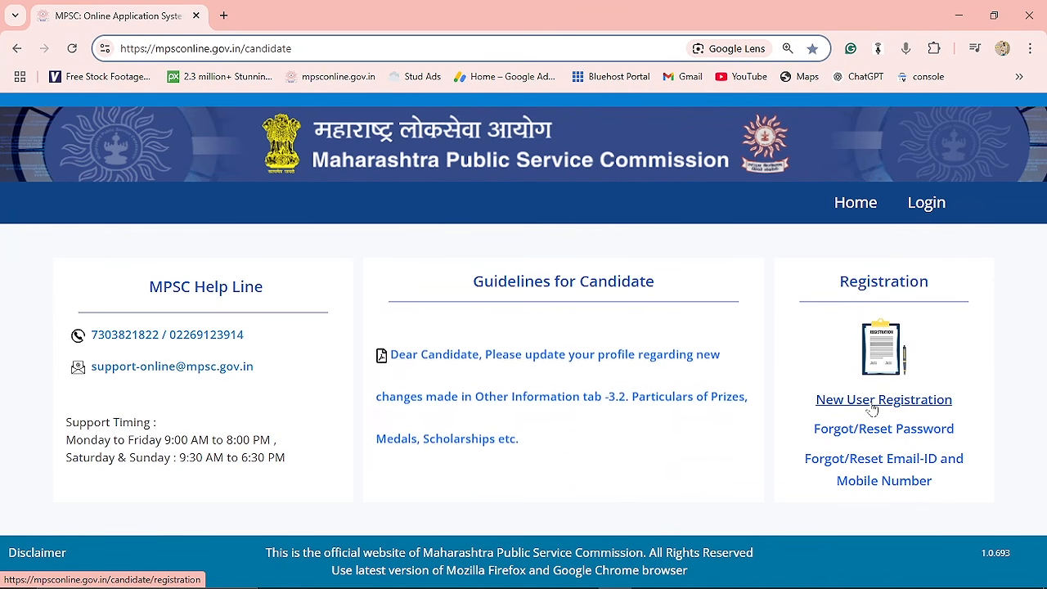
{"action": "left_click", "coordinate": [871, 401]}
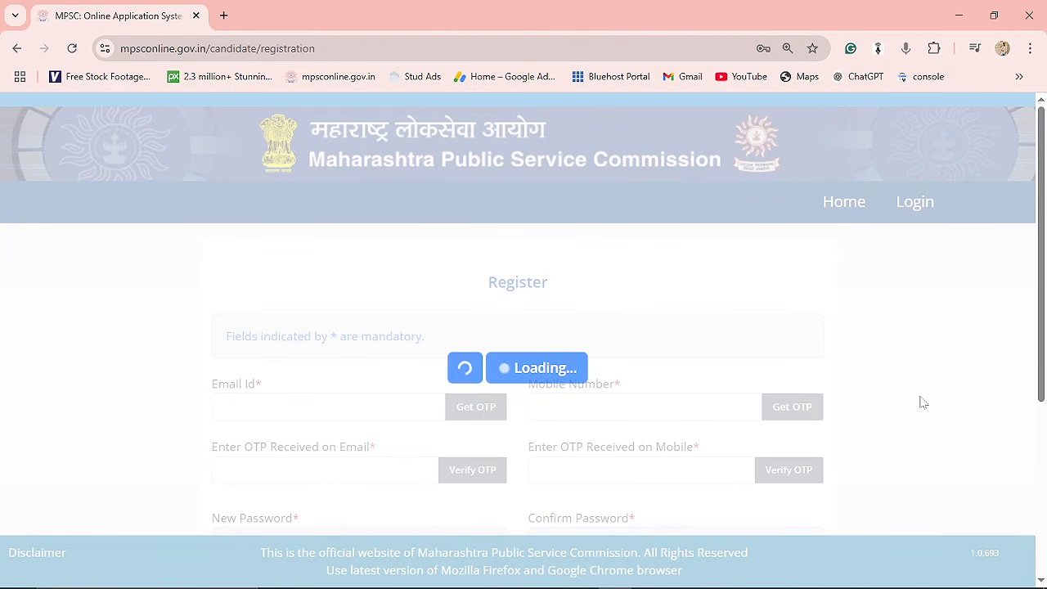
Review the registration form fields, from email and mobile OTP down to the security questions.
{"action": "scroll", "coordinate": [902, 314], "scroll_direction": "down", "scroll_amount": 1}
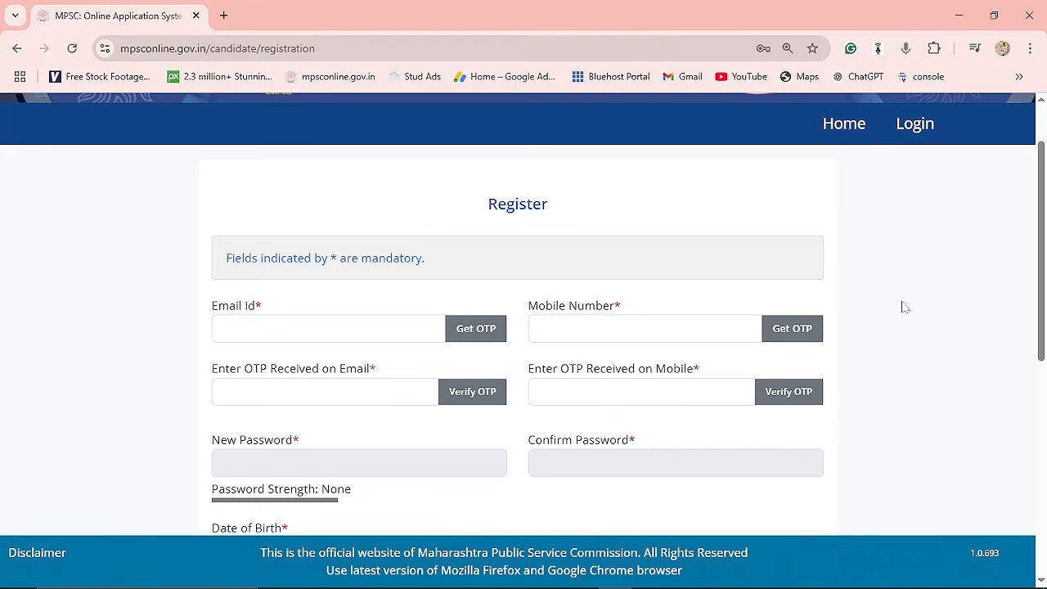
{"action": "left_click", "coordinate": [327, 328]}
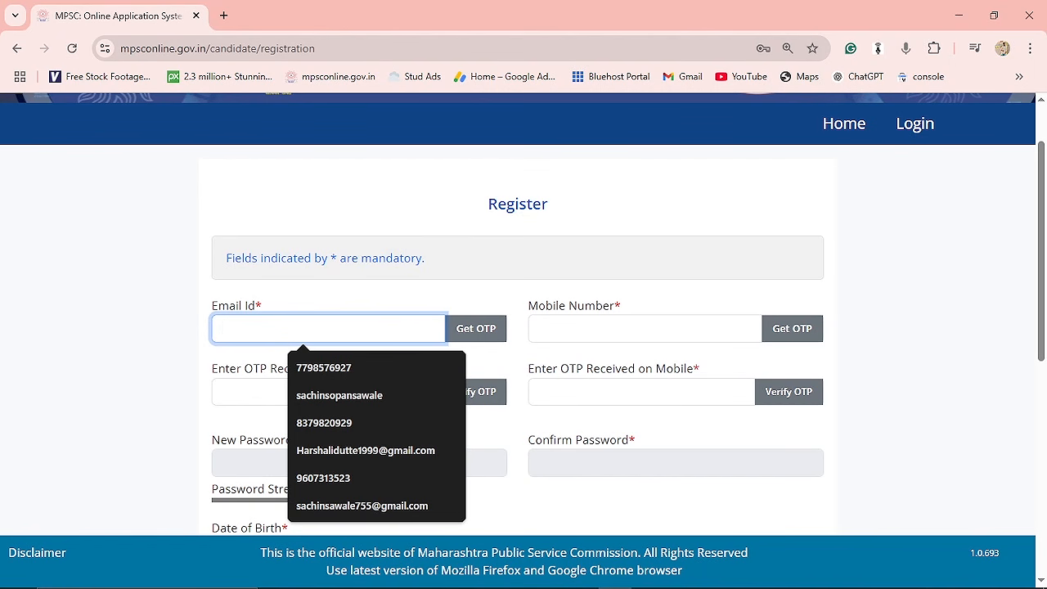
{"action": "left_click", "coordinate": [515, 292]}
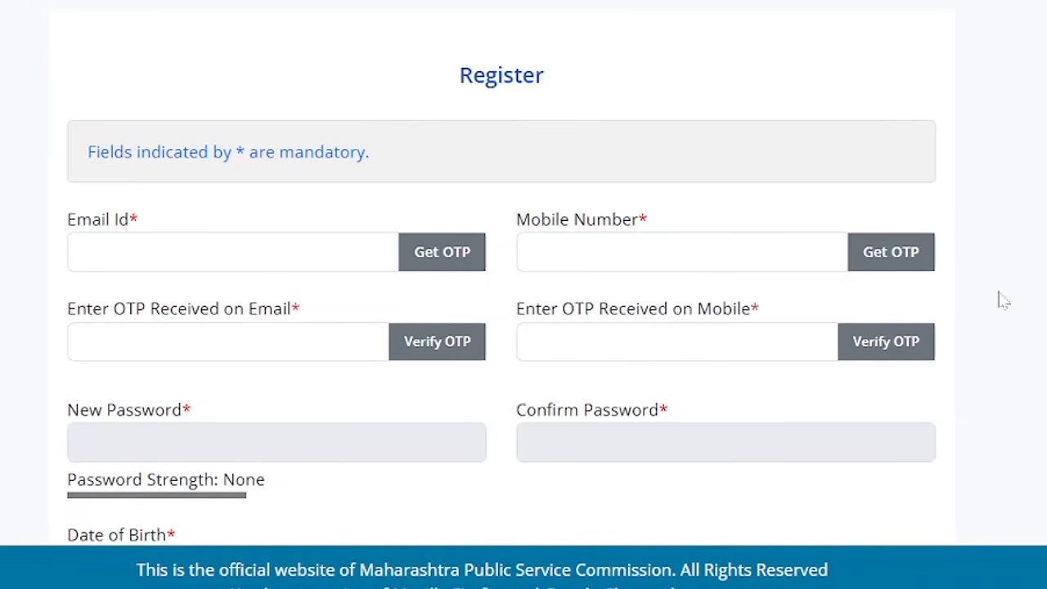
{"action": "scroll", "coordinate": [1000, 299], "scroll_direction": "down", "scroll_amount": 2}
{"action": "scroll", "coordinate": [977, 362], "scroll_direction": "down", "scroll_amount": 3}
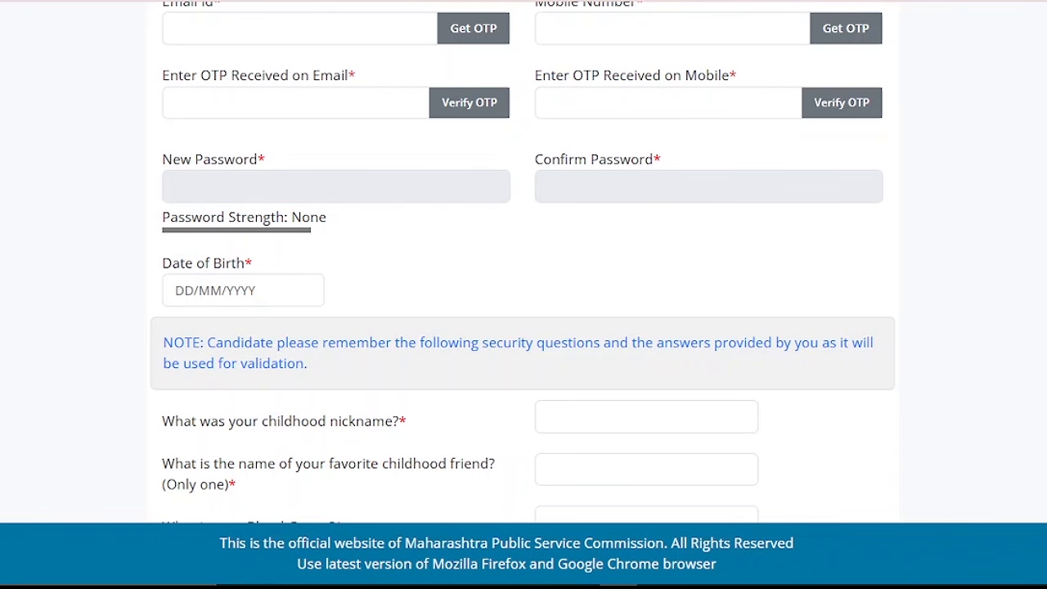
{"action": "scroll", "coordinate": [549, 303], "scroll_direction": "down", "scroll_amount": 3}
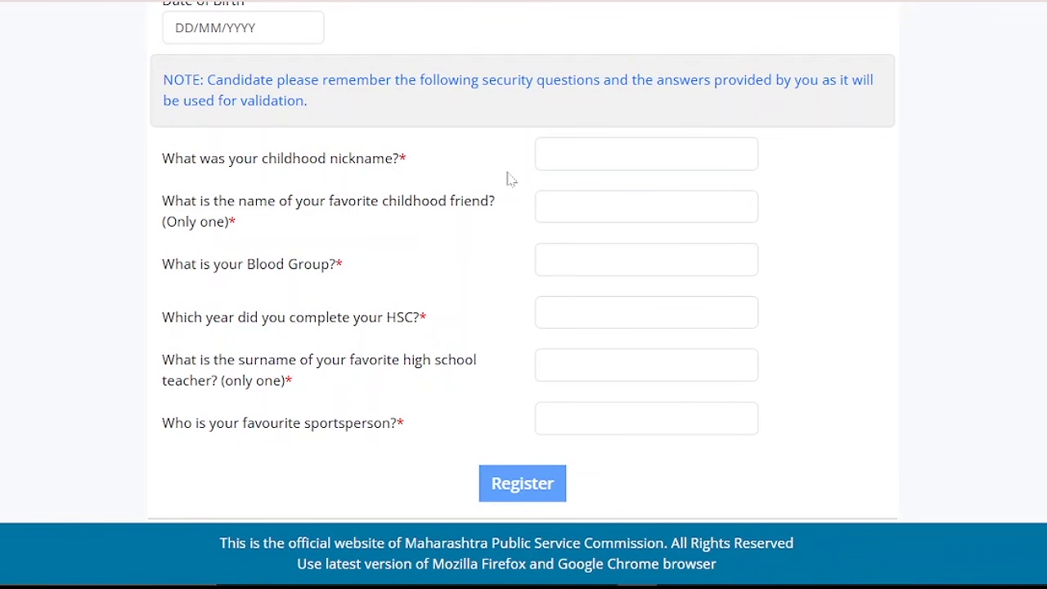
{"action": "left_click_drag", "start_coordinate": [152, 161], "coordinate": [415, 163]}
{"action": "left_click", "coordinate": [414, 163]}
{"action": "scroll", "coordinate": [1041, 177], "scroll_direction": "up", "scroll_amount": 8}
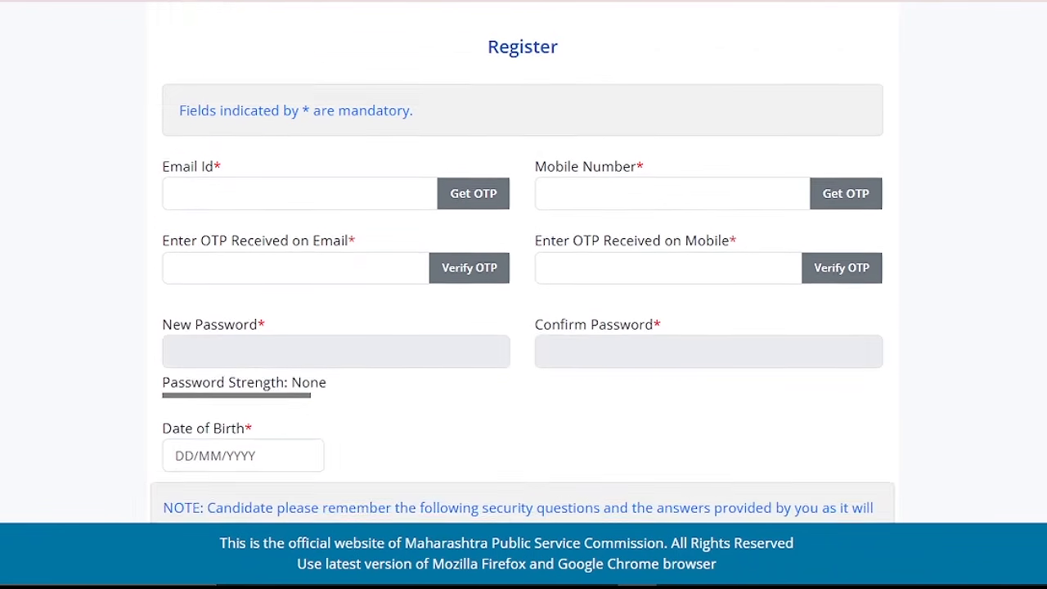
Go to the candidate login page, enter the captcha 468495 and proceed.
{"action": "left_click", "coordinate": [916, 130]}
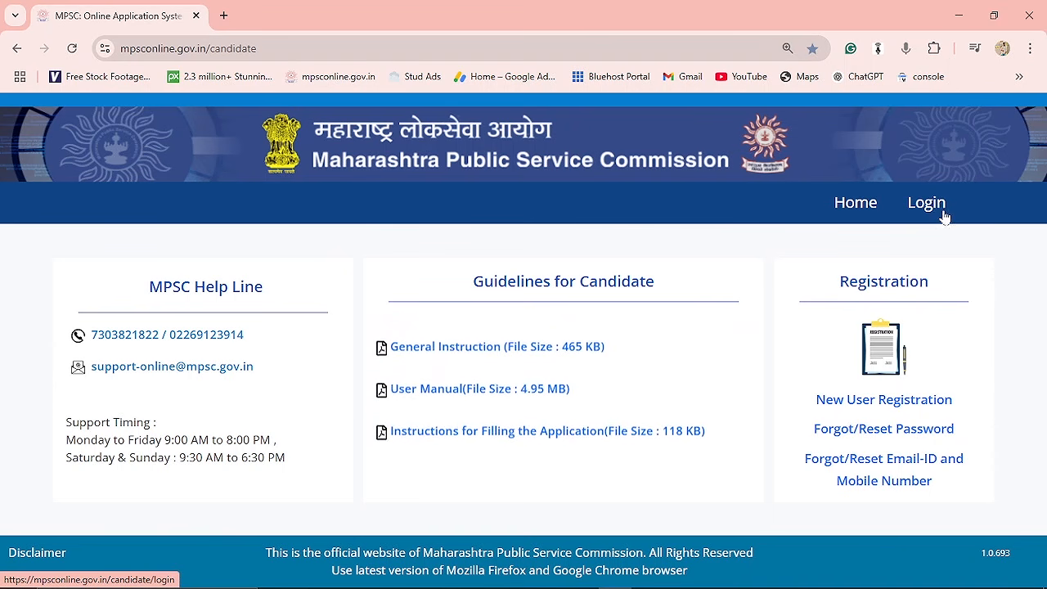
{"action": "left_click", "coordinate": [937, 206]}
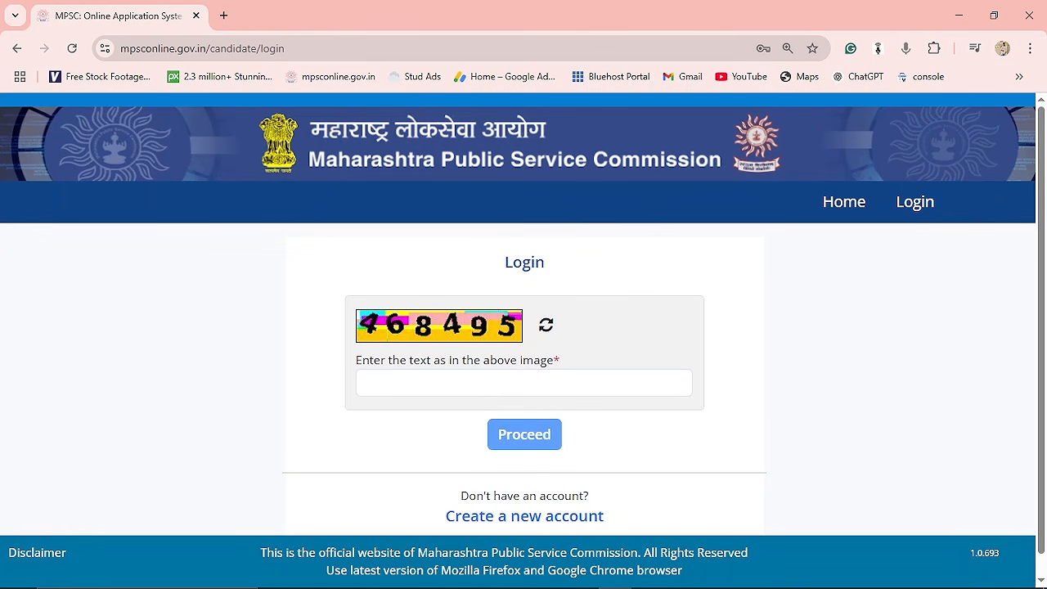
{"action": "left_click", "coordinate": [401, 376]}
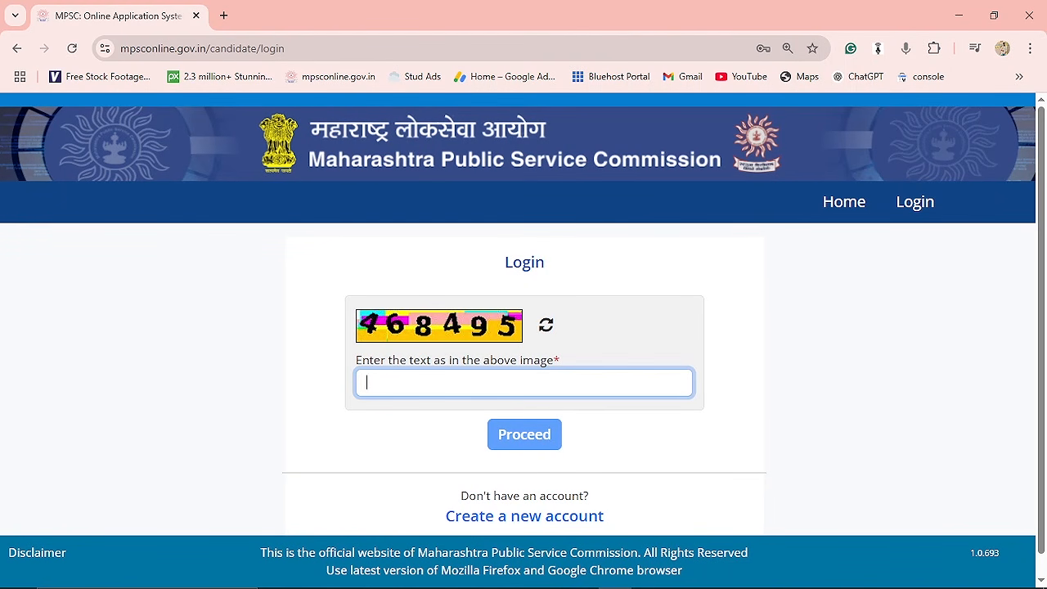
{"action": "type", "text": "46"}
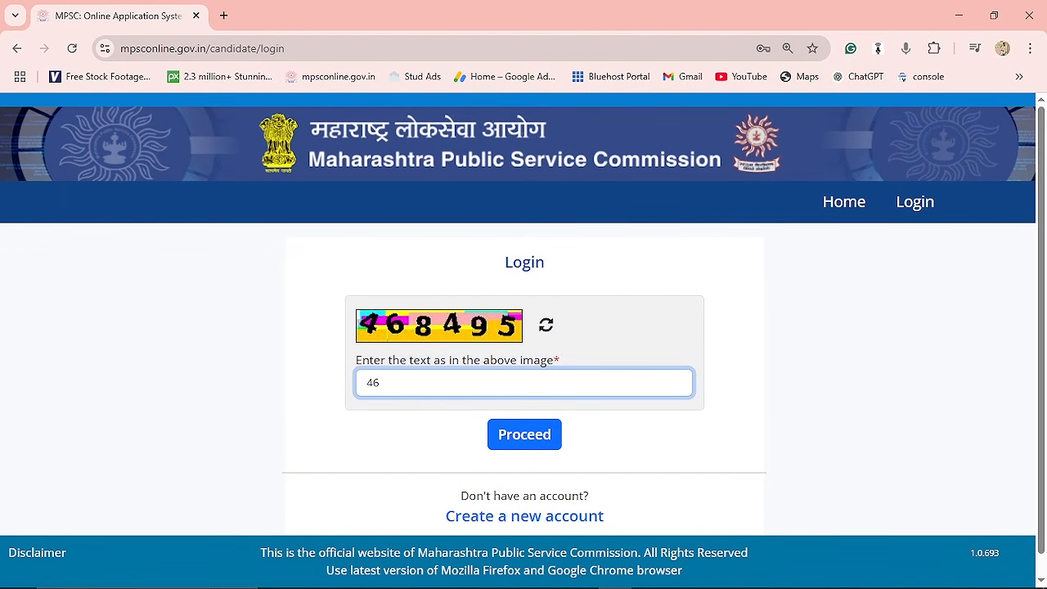
{"action": "type", "text": "8495"}
{"action": "left_click", "coordinate": [535, 434]}
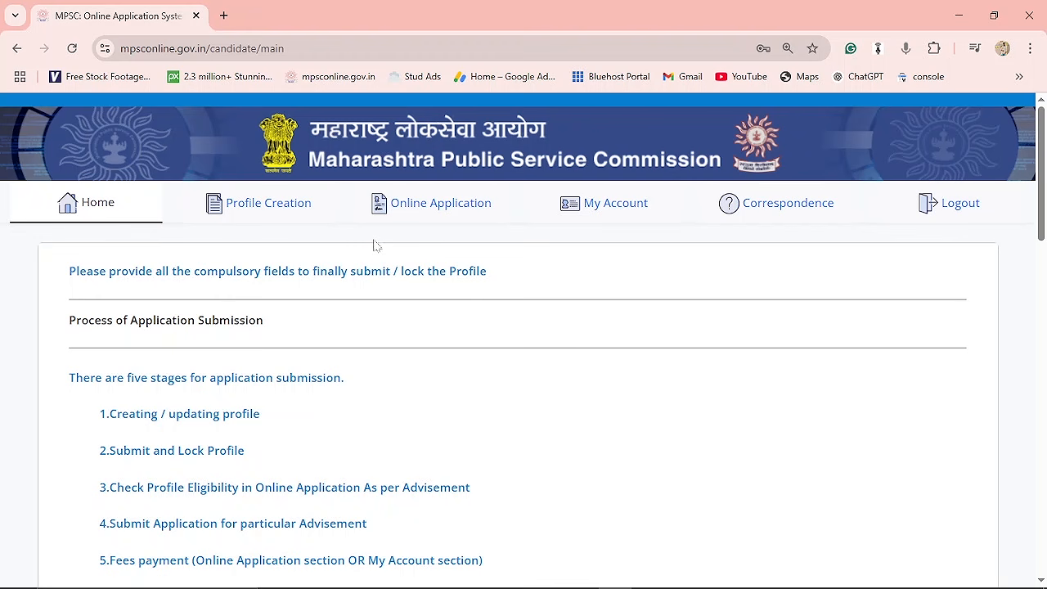
Open Profile Creation and review the Step 1 Aadhar and personal details.
{"action": "left_click", "coordinate": [291, 207]}
{"action": "left_click", "coordinate": [256, 209]}
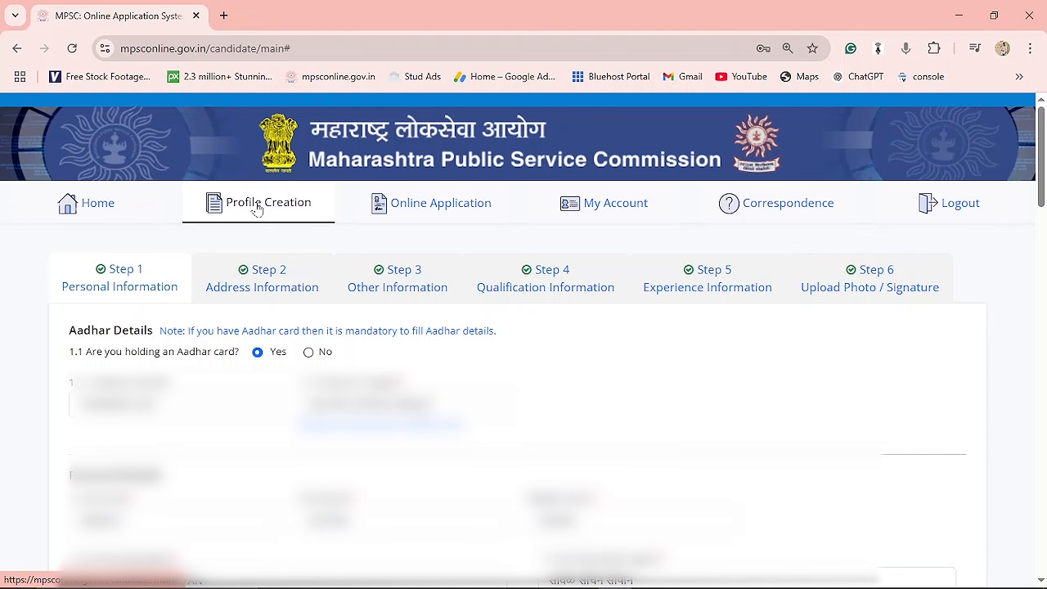
{"action": "scroll", "coordinate": [256, 209], "scroll_direction": "down", "scroll_amount": 2}
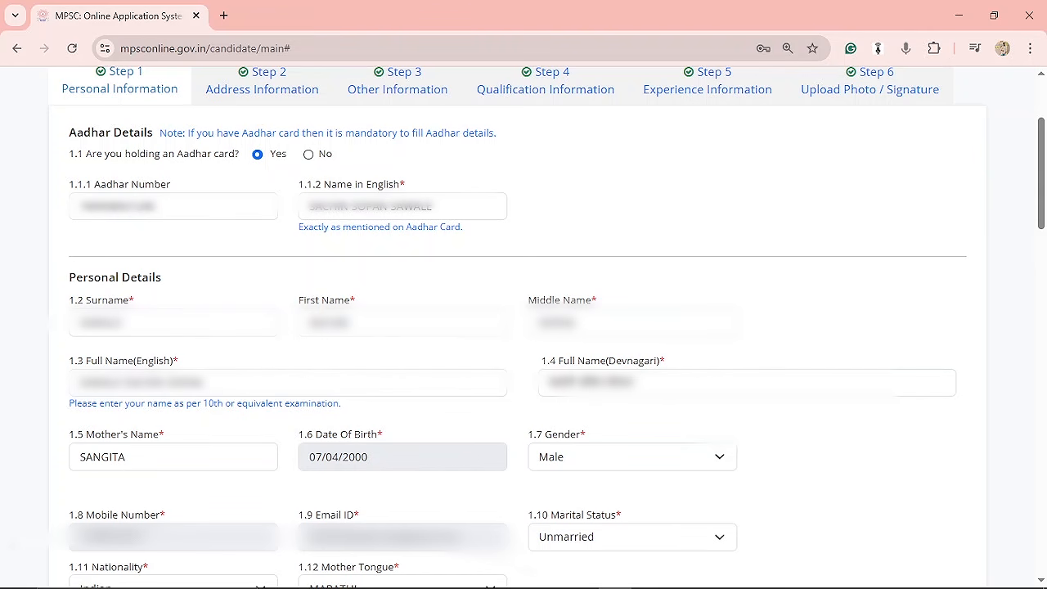
{"action": "left_click_drag", "start_coordinate": [175, 404], "coordinate": [353, 404]}
{"action": "left_click", "coordinate": [356, 405]}
{"action": "scroll", "coordinate": [561, 431], "scroll_direction": "down", "scroll_amount": 7}
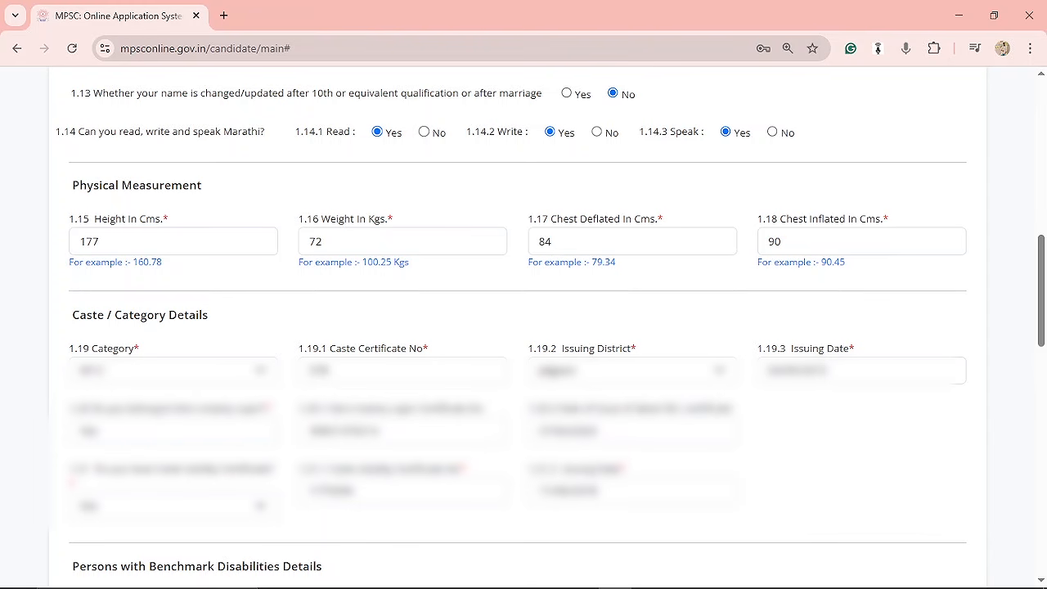
Review the name-change question, physical measurement, caste and domicile sections of the personal information.
{"action": "left_click", "coordinate": [568, 93]}
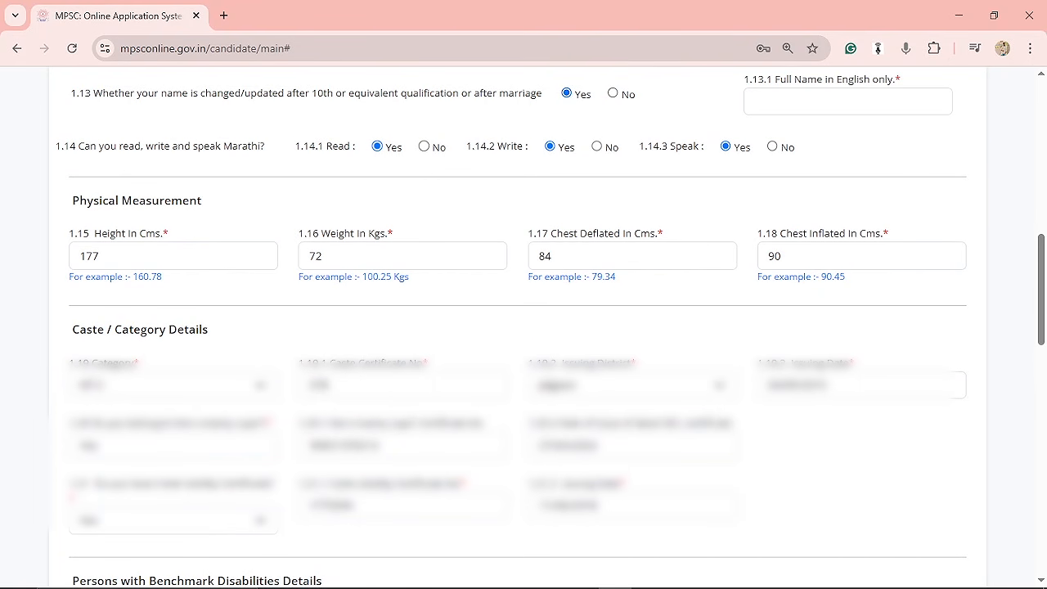
{"action": "left_click", "coordinate": [613, 93]}
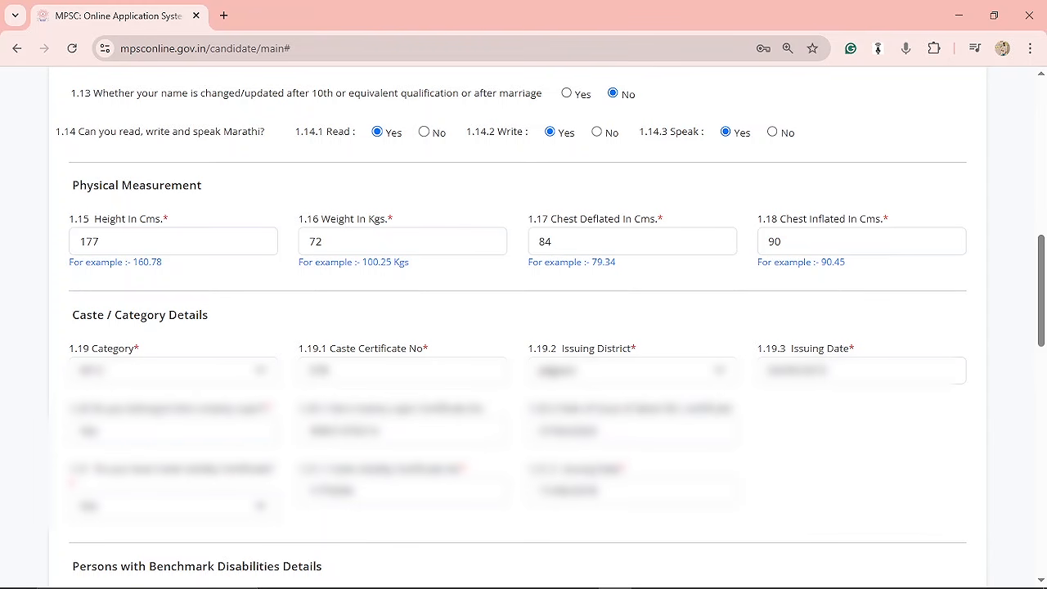
{"action": "left_click_drag", "start_coordinate": [71, 315], "coordinate": [231, 320]}
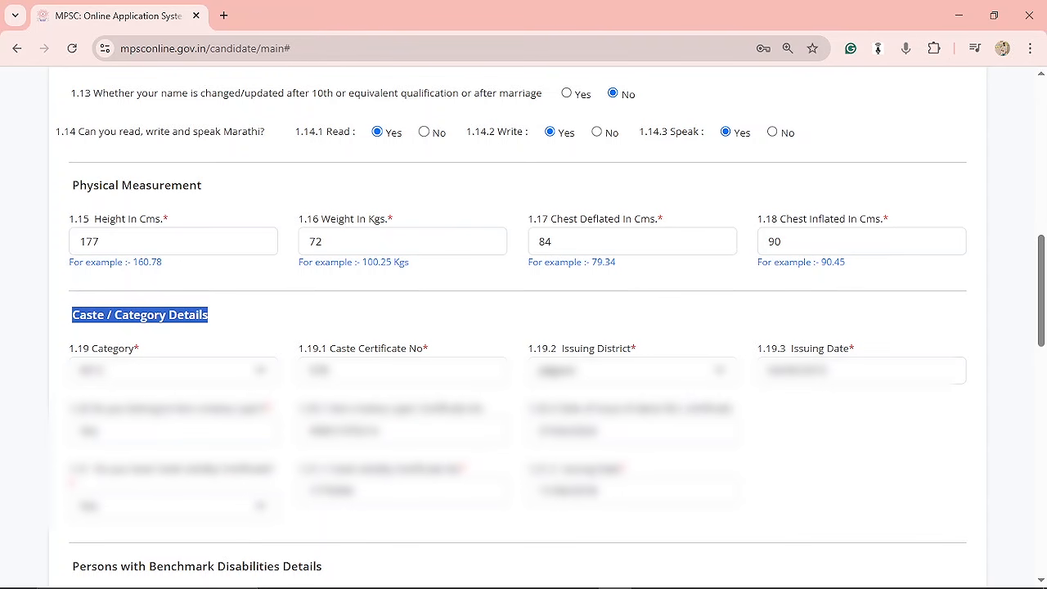
{"action": "left_click_drag", "start_coordinate": [327, 473], "coordinate": [642, 471]}
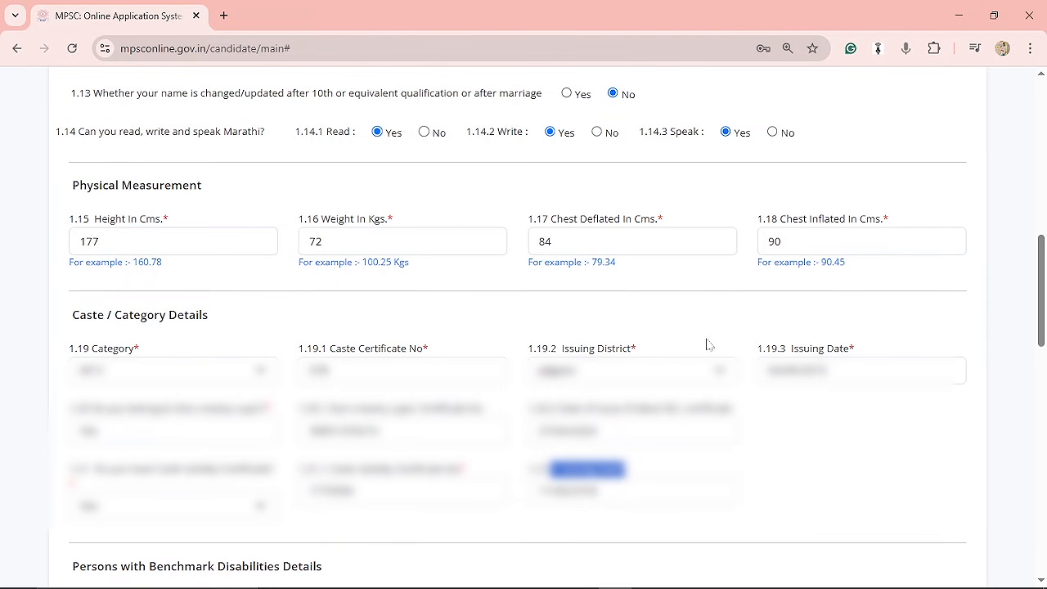
{"action": "scroll", "coordinate": [850, 442], "scroll_direction": "down", "scroll_amount": 6}
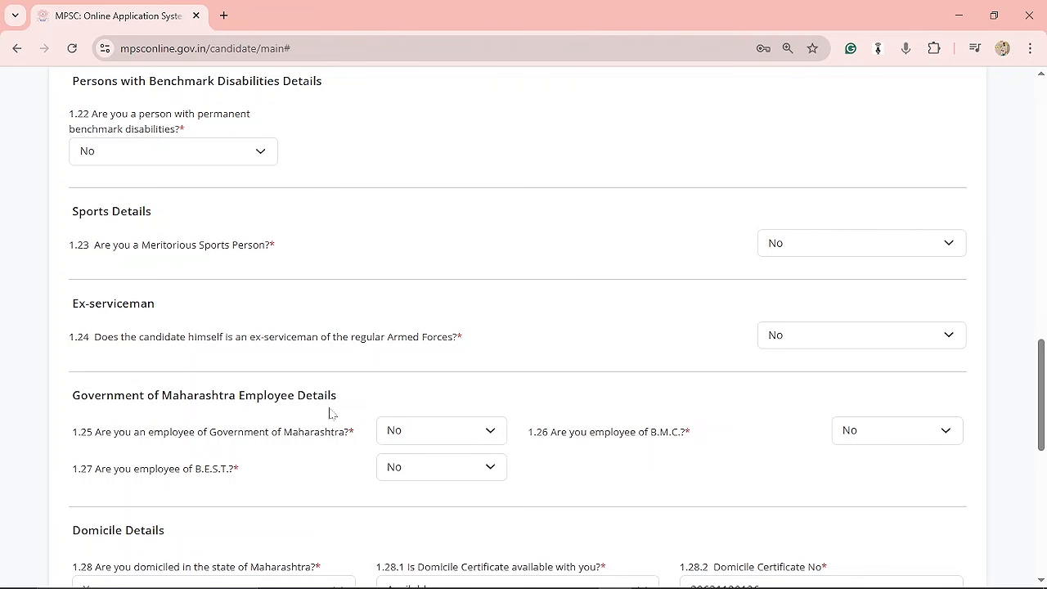
{"action": "scroll", "coordinate": [358, 425], "scroll_direction": "down", "scroll_amount": 6}
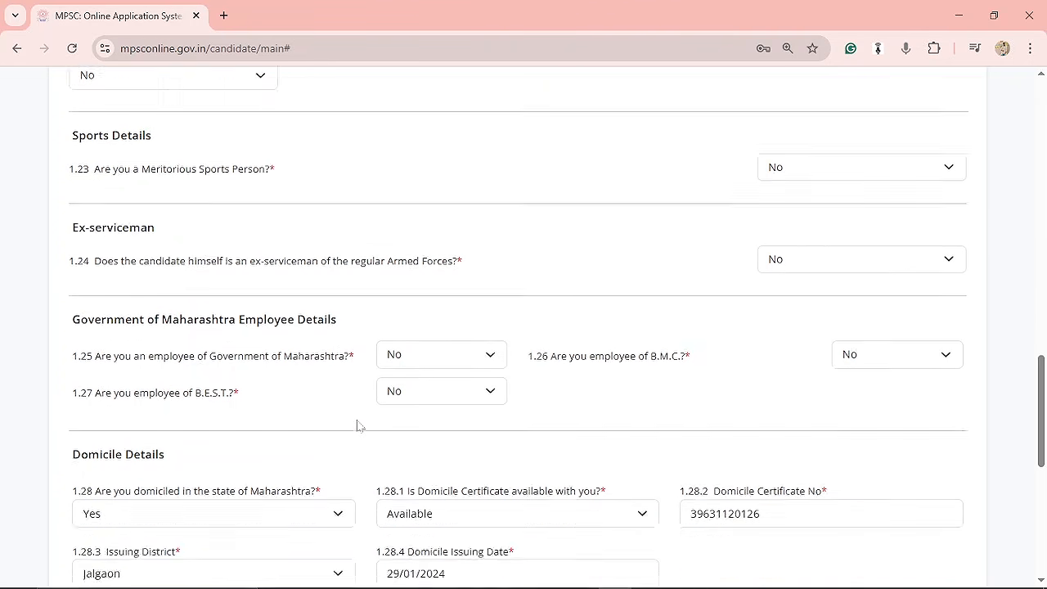
{"action": "scroll", "coordinate": [421, 319], "scroll_direction": "up", "scroll_amount": 1}
{"action": "scroll", "coordinate": [422, 319], "scroll_direction": "down", "scroll_amount": 1}
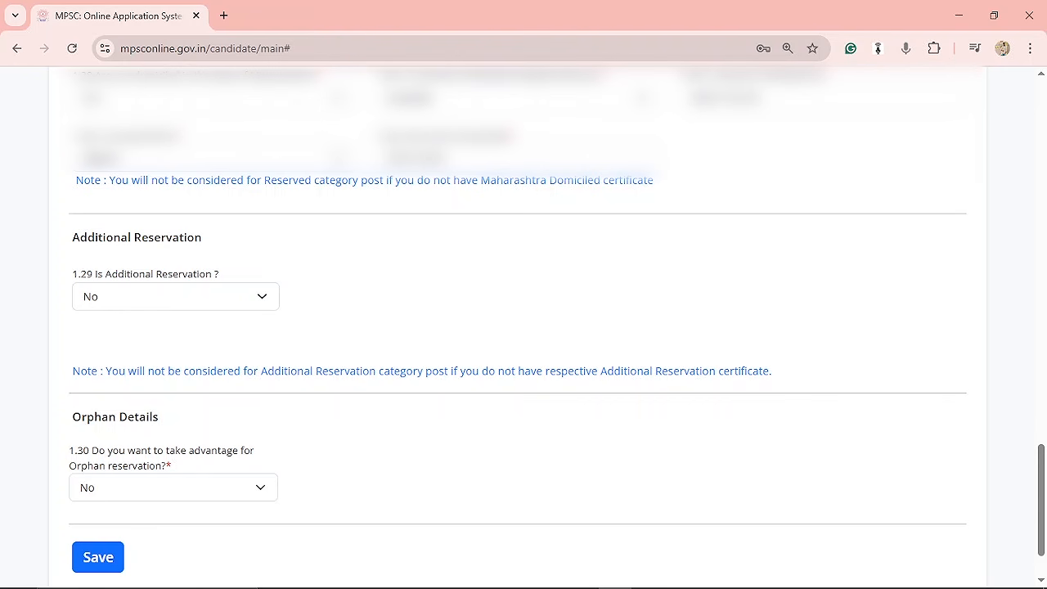
{"action": "left_click_drag", "start_coordinate": [113, 136], "coordinate": [180, 136]}
{"action": "left_click_drag", "start_coordinate": [407, 136], "coordinate": [560, 139]}
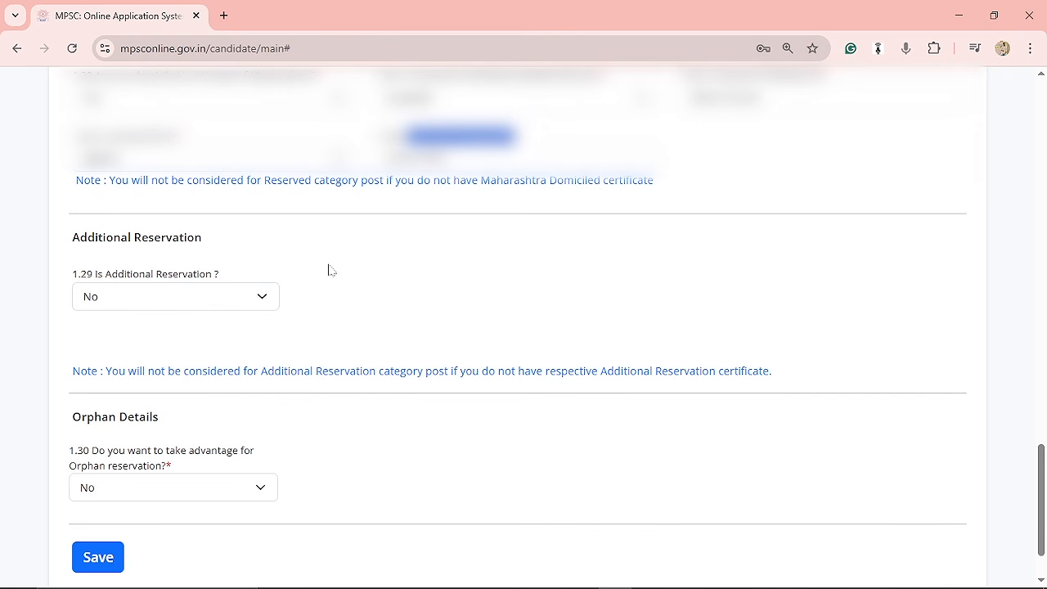
Switch Additional Reservation to Yes to show its sub-options, then set it back to No.
{"action": "left_click", "coordinate": [260, 299]}
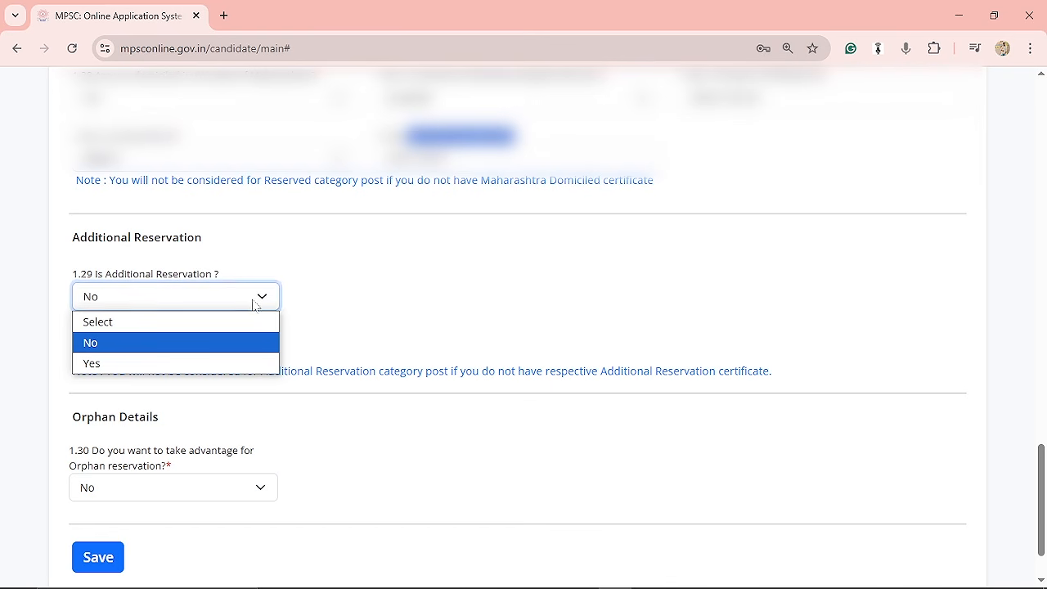
{"action": "left_click", "coordinate": [335, 295]}
{"action": "left_click", "coordinate": [259, 296]}
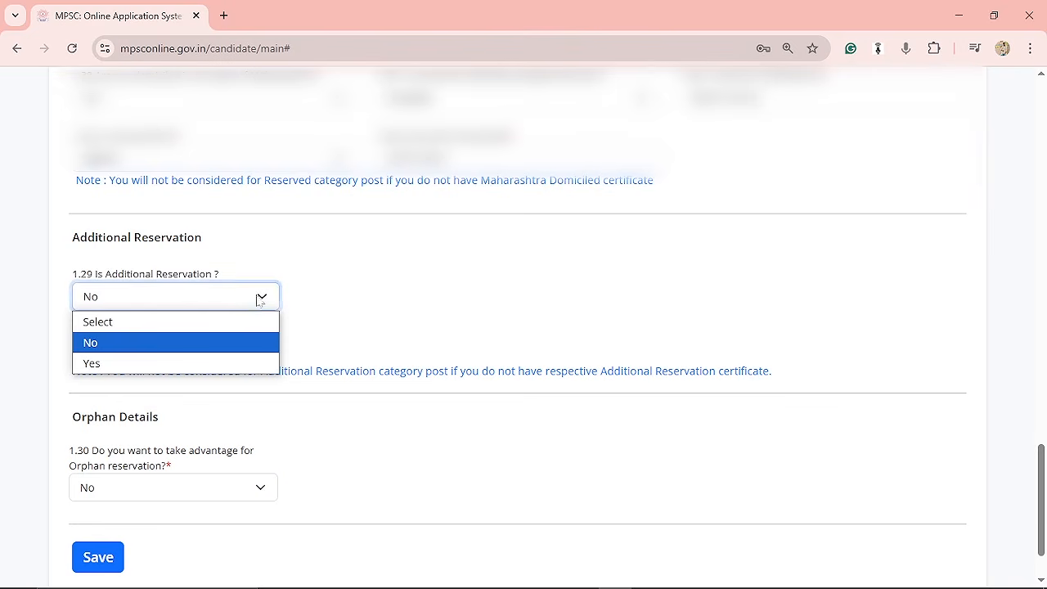
{"action": "left_click", "coordinate": [224, 364]}
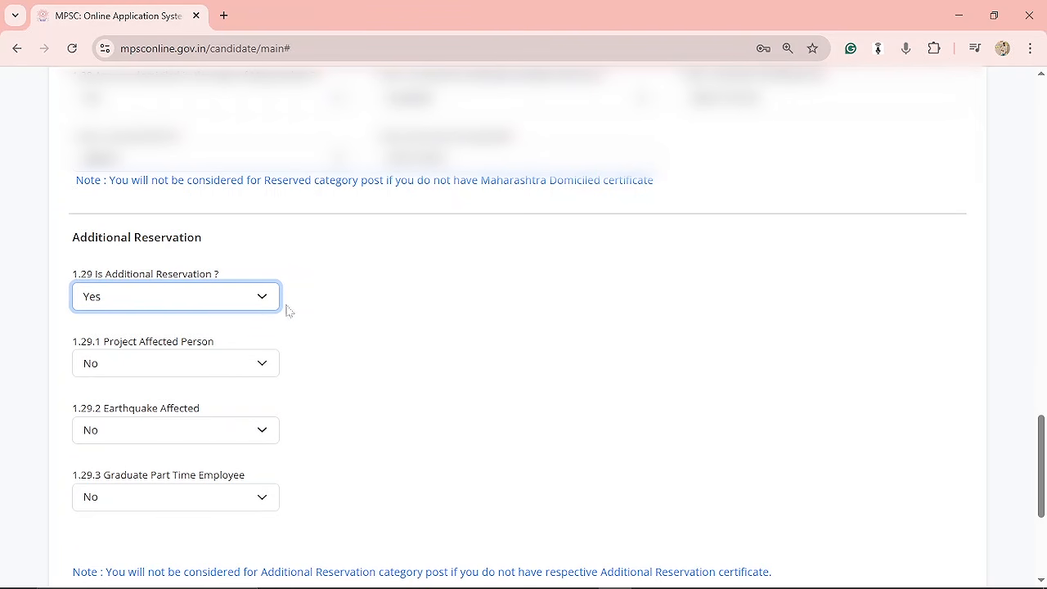
{"action": "left_click", "coordinate": [260, 299]}
{"action": "left_click", "coordinate": [241, 342]}
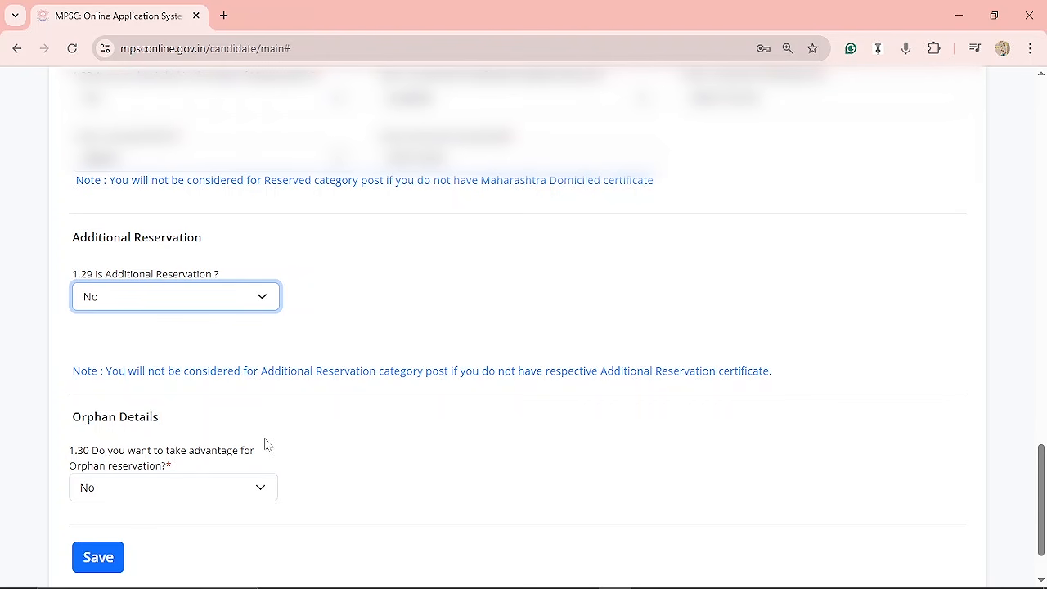
Set orphan reservation to Yes and open the Orphan Type list without choosing.
{"action": "left_click", "coordinate": [227, 484]}
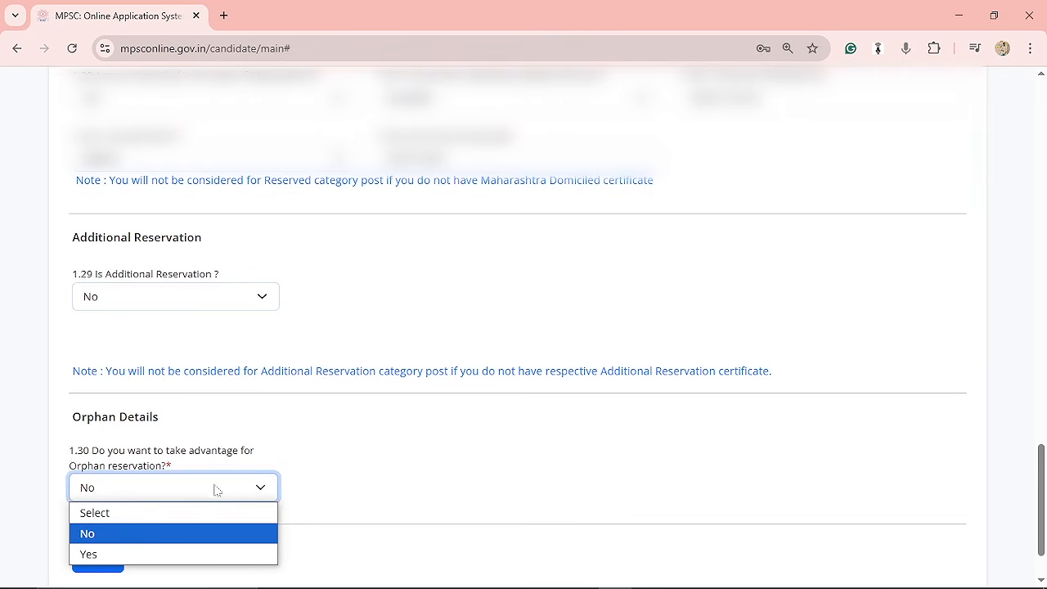
{"action": "left_click", "coordinate": [209, 552]}
{"action": "left_click", "coordinate": [420, 491]}
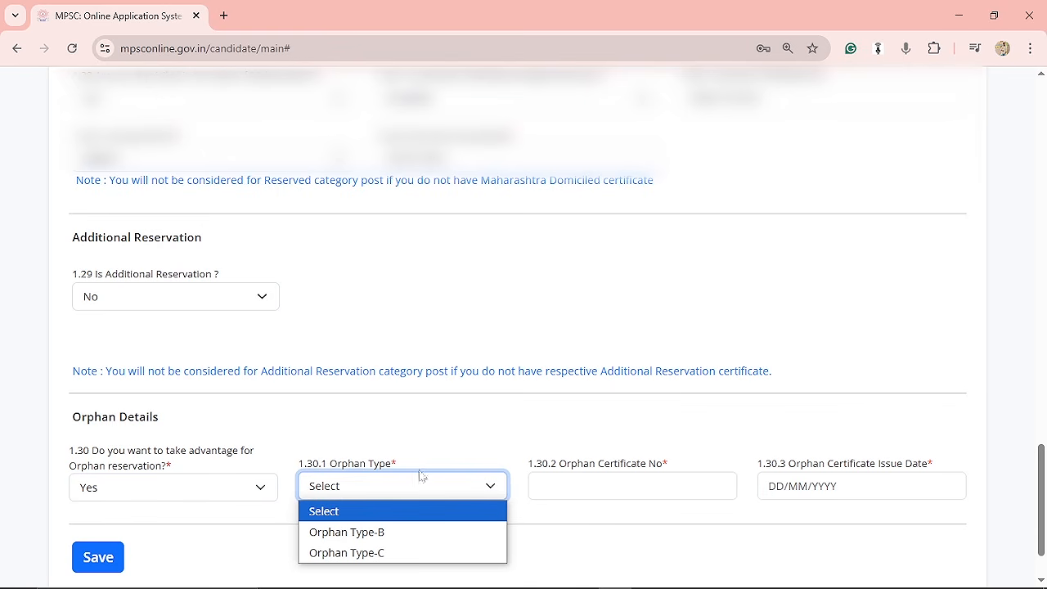
{"action": "left_click", "coordinate": [541, 528]}
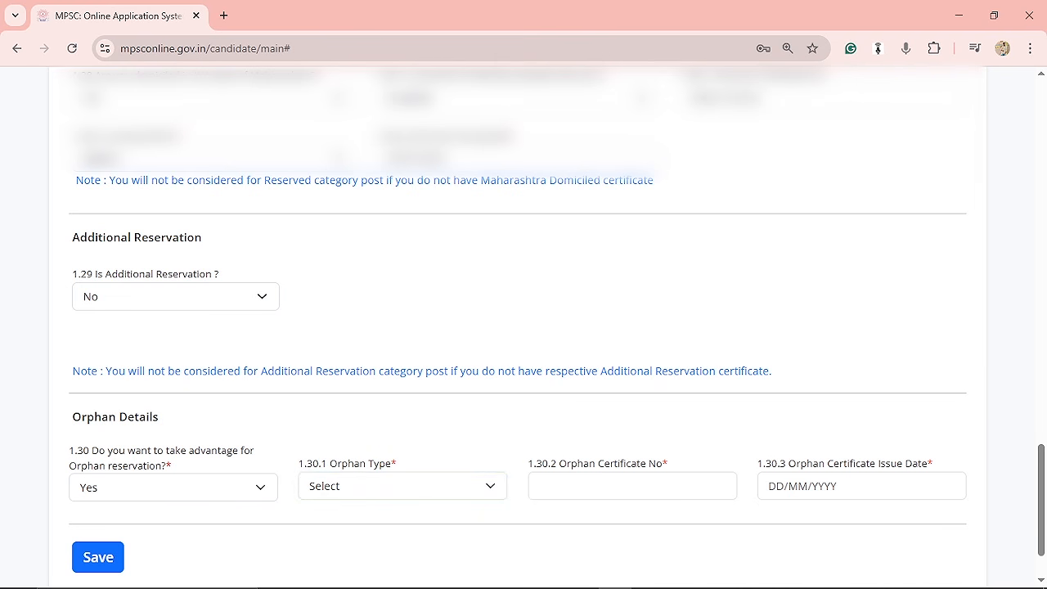
Set orphan reservation to No and save the personal information.
{"action": "left_click", "coordinate": [223, 495]}
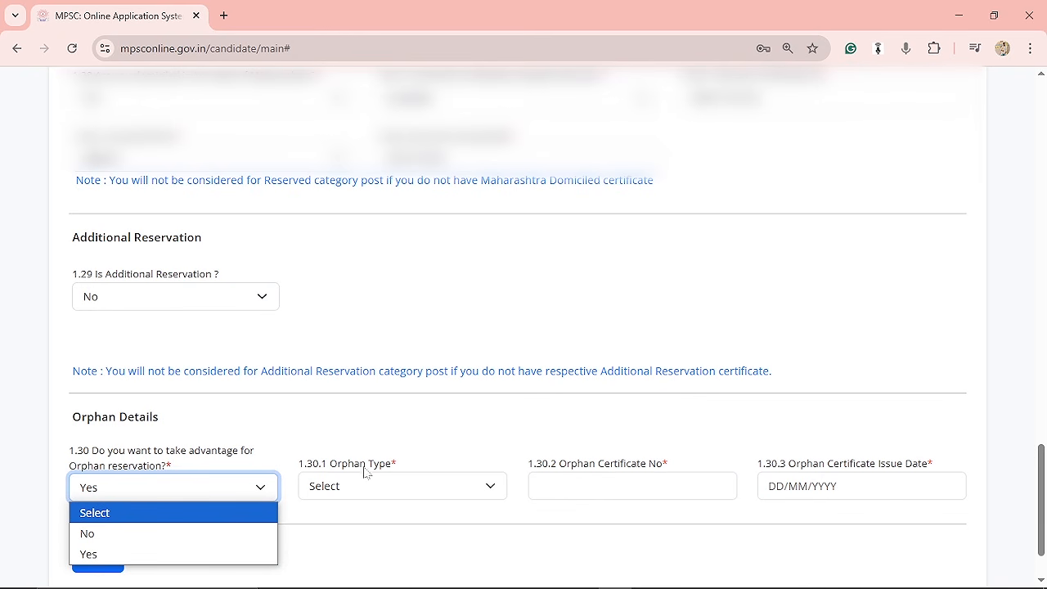
{"action": "left_click", "coordinate": [216, 531]}
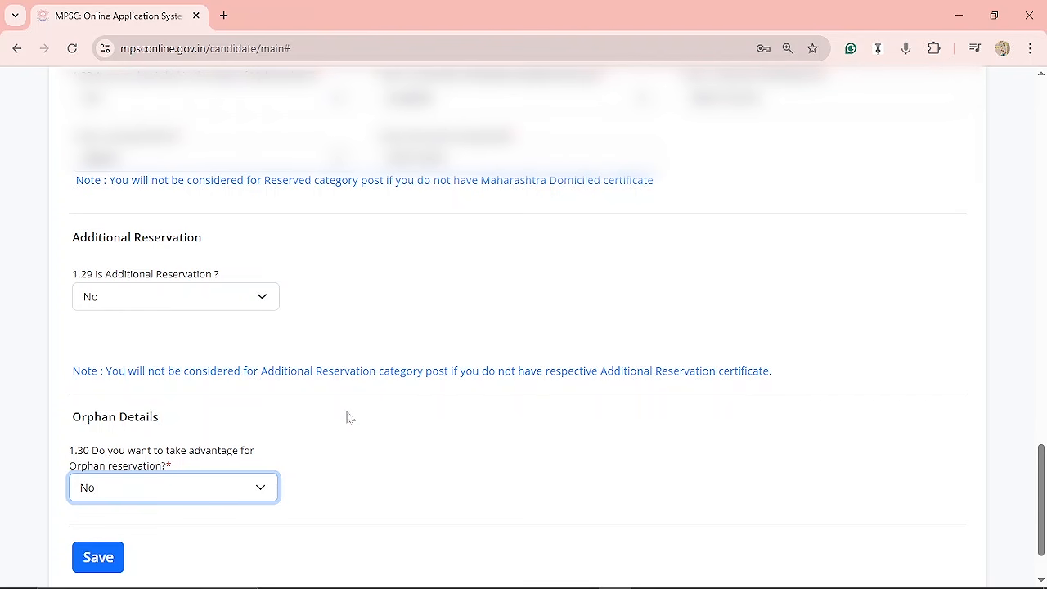
{"action": "left_click", "coordinate": [102, 558]}
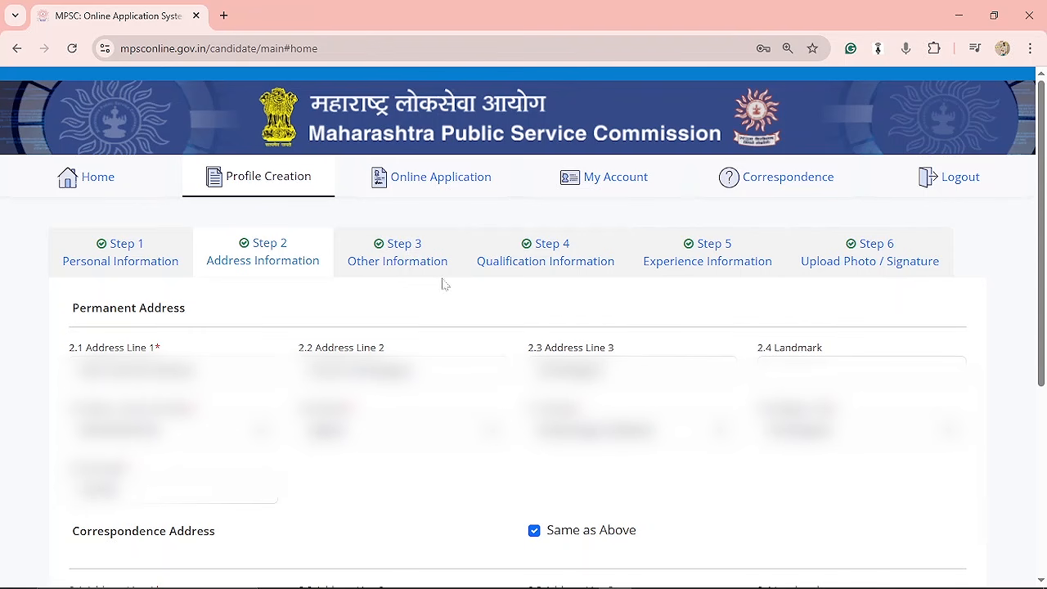
Open the Other Information step and review the court proceedings and prizes sections.
{"action": "left_click", "coordinate": [407, 267]}
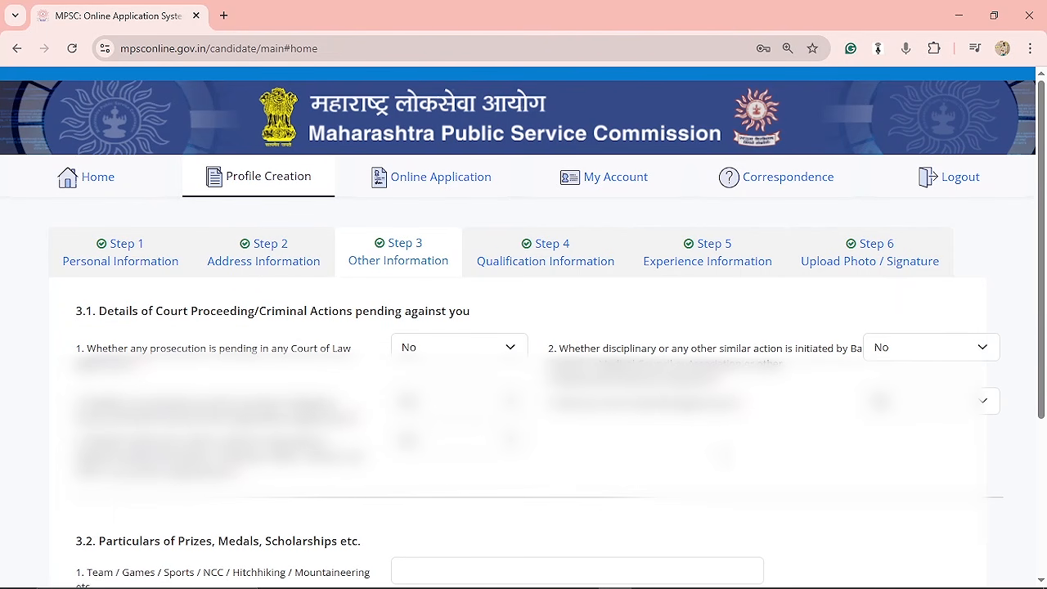
{"action": "scroll", "coordinate": [690, 414], "scroll_direction": "down", "scroll_amount": 1}
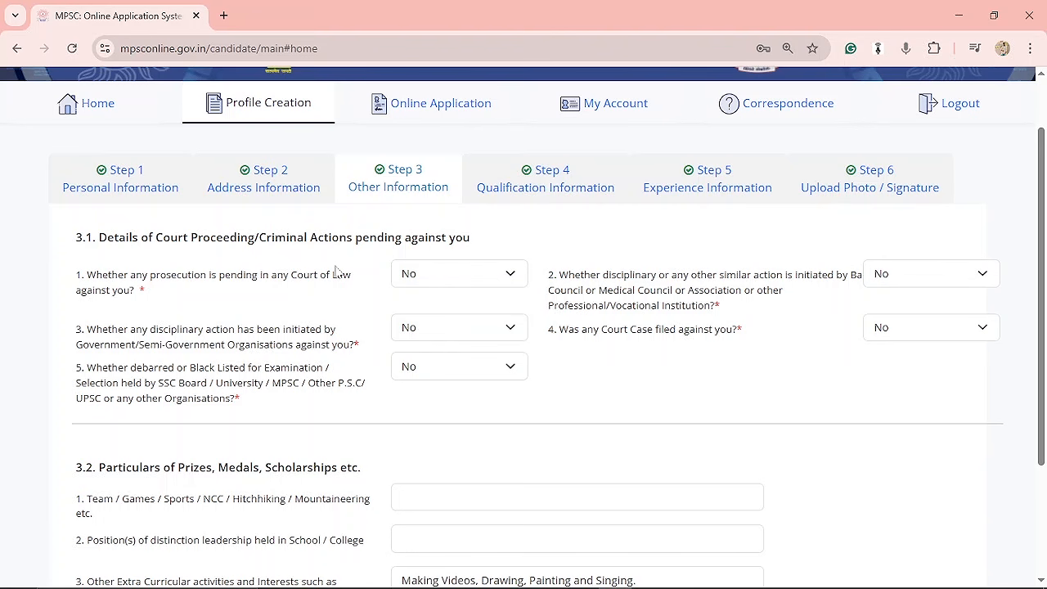
{"action": "scroll", "coordinate": [677, 420], "scroll_direction": "down", "scroll_amount": 1}
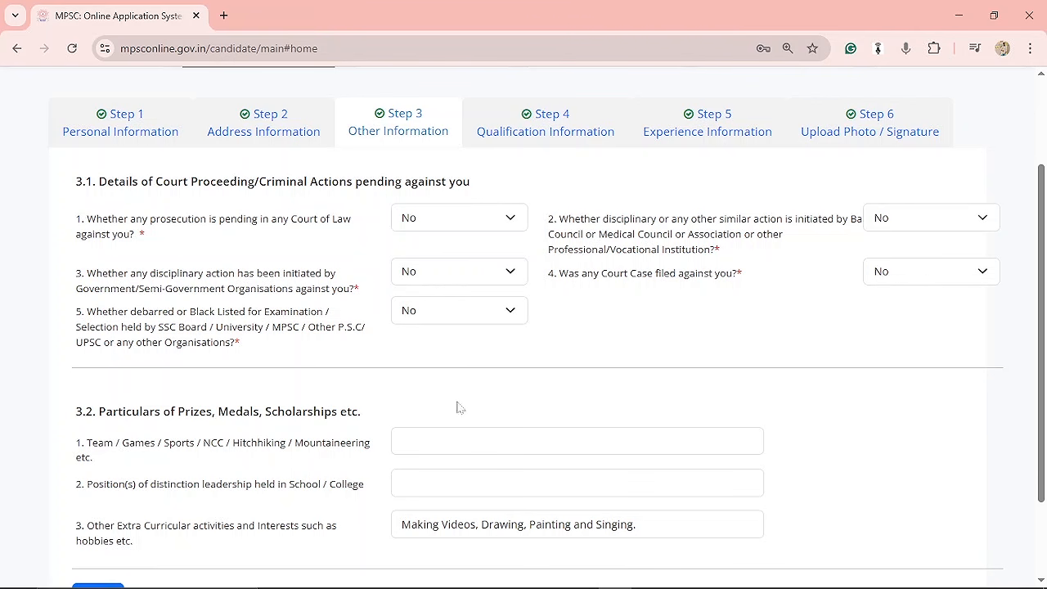
Open the Qualification Information step and review the existing qualification details table.
{"action": "left_click", "coordinate": [549, 115]}
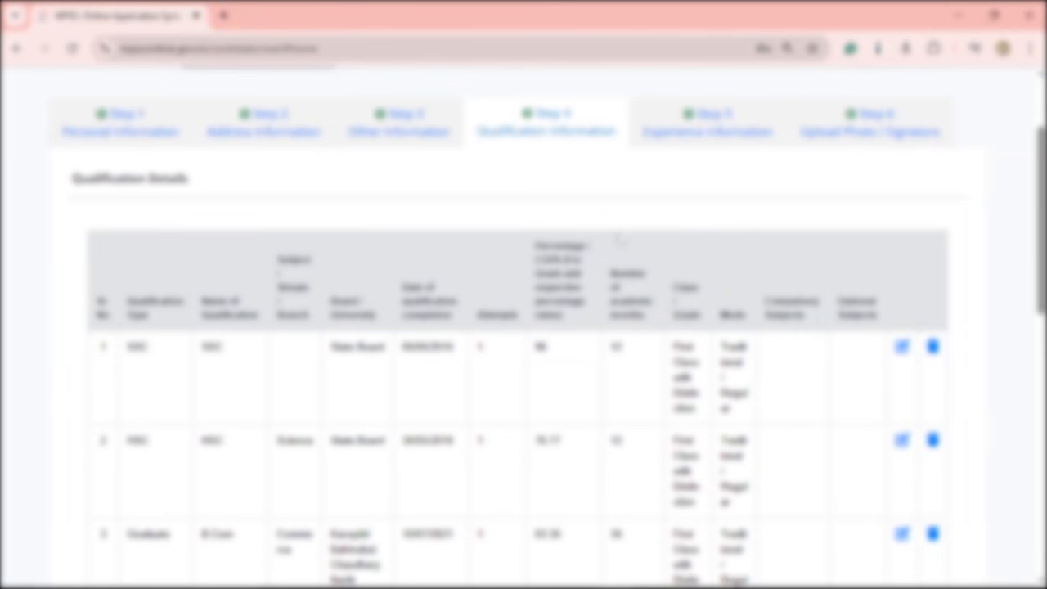
{"action": "scroll", "coordinate": [637, 278], "scroll_direction": "down", "scroll_amount": 2}
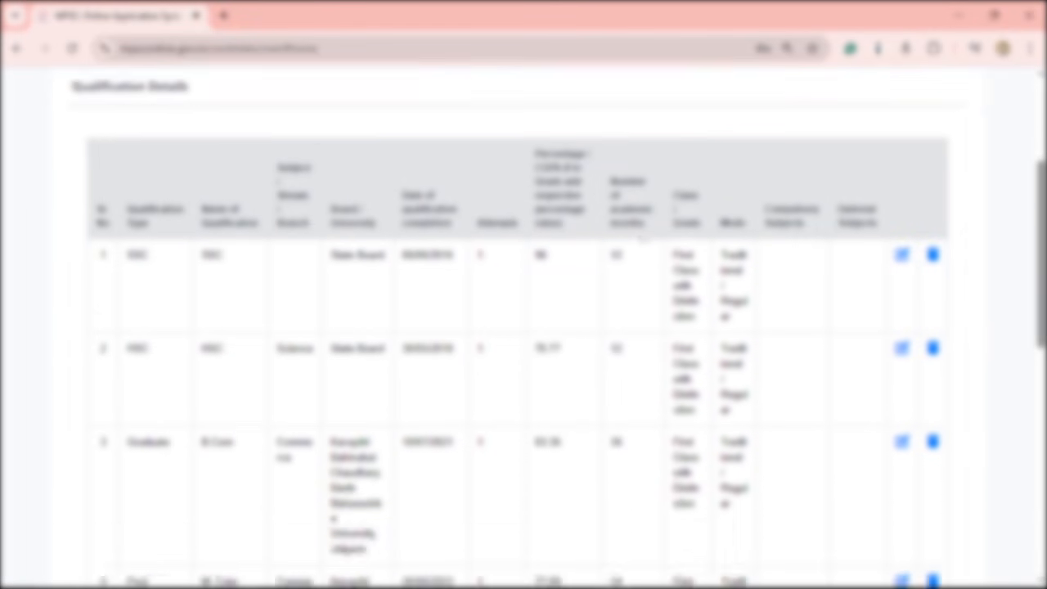
{"action": "scroll", "coordinate": [631, 308], "scroll_direction": "down", "scroll_amount": 5}
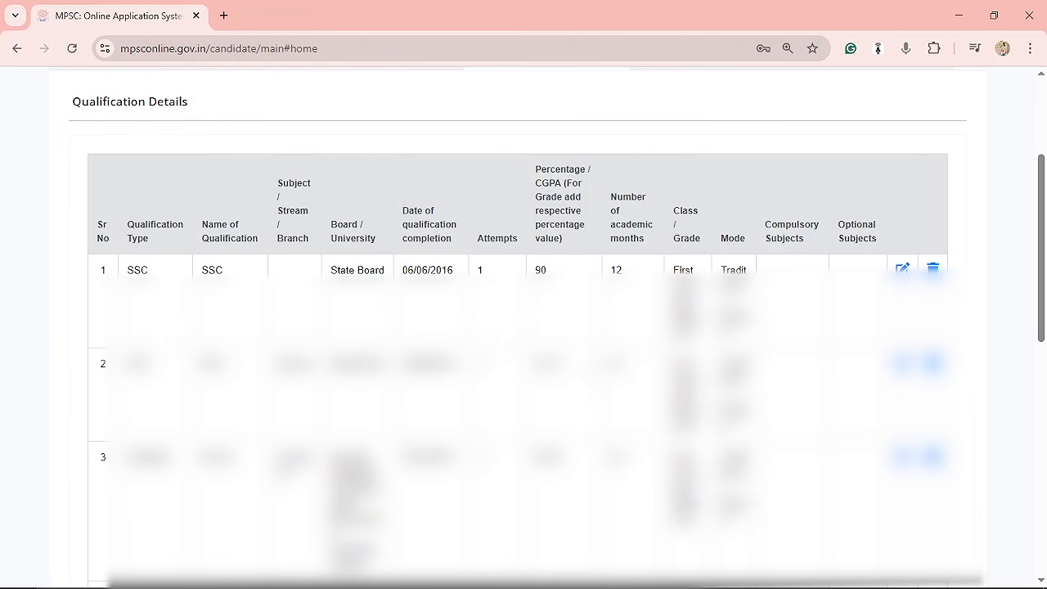
{"action": "scroll", "coordinate": [582, 250], "scroll_direction": "down", "scroll_amount": 10}
In the new qualification entry, set the qualification type to Graduate and the name of qualification to B.Com.
{"action": "left_click", "coordinate": [240, 236]}
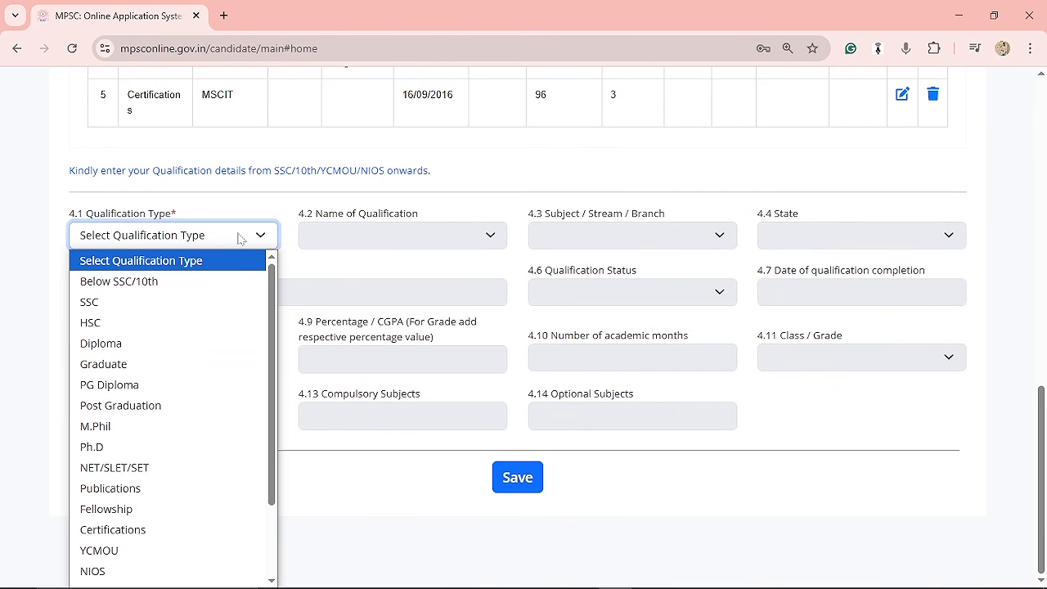
{"action": "left_click", "coordinate": [238, 309]}
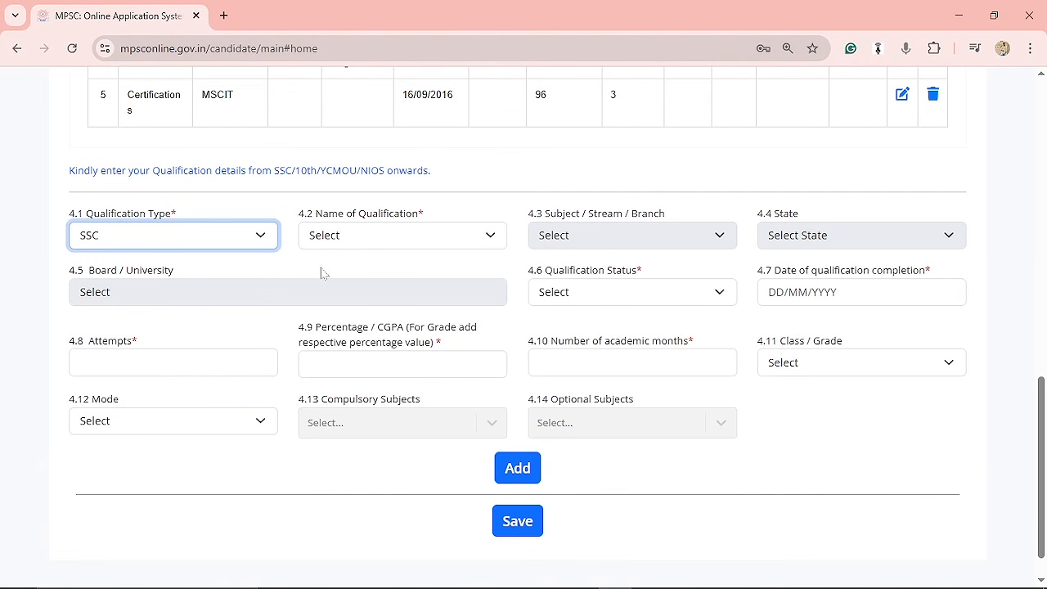
{"action": "left_click", "coordinate": [232, 240]}
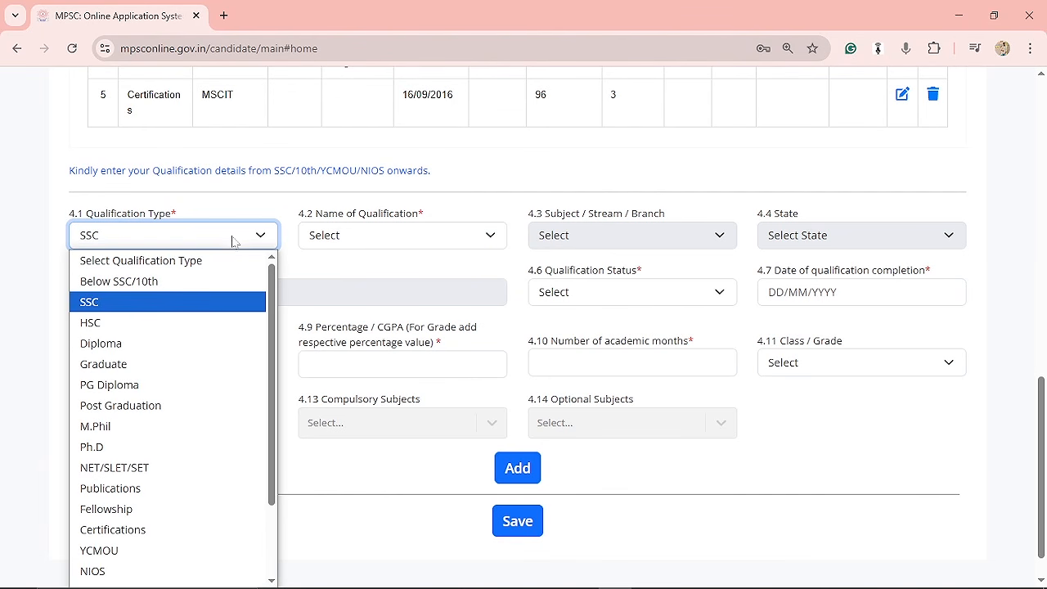
{"action": "left_click", "coordinate": [187, 374]}
{"action": "left_click", "coordinate": [422, 238]}
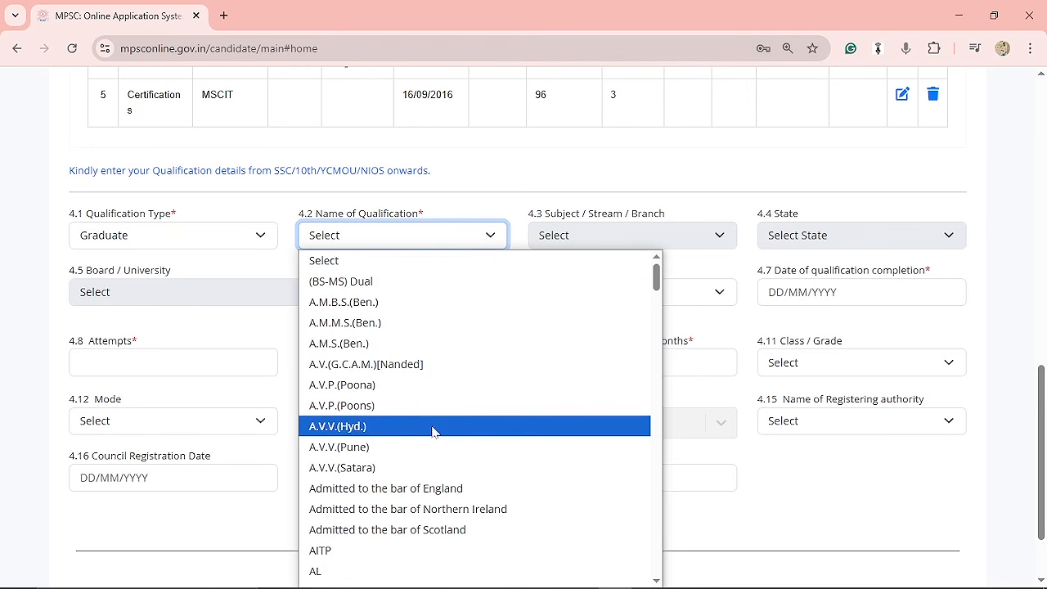
{"action": "scroll", "coordinate": [418, 420], "scroll_direction": "down", "scroll_amount": 10}
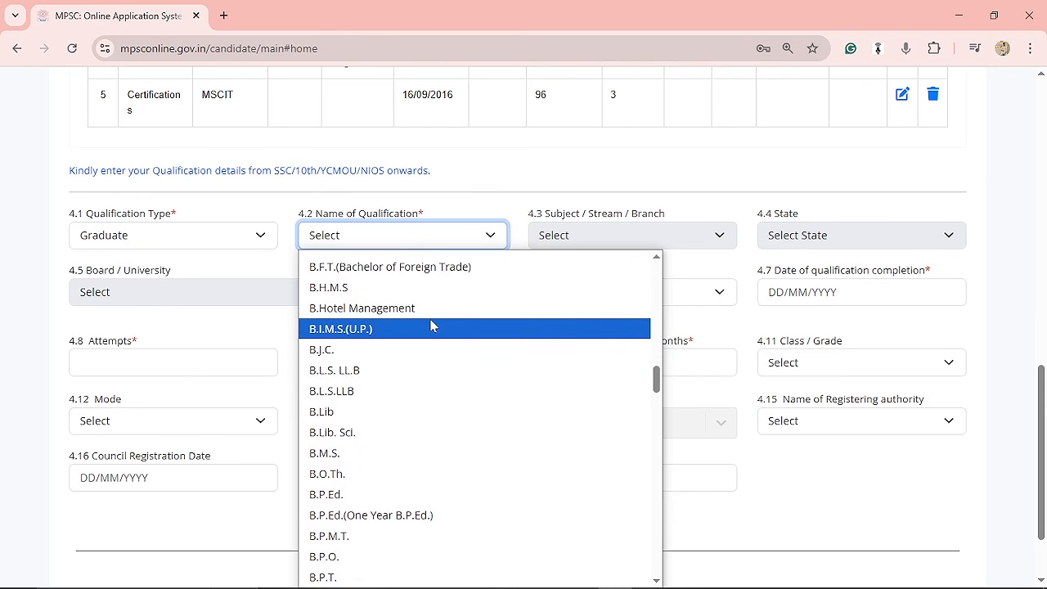
{"action": "scroll", "coordinate": [427, 330], "scroll_direction": "up", "scroll_amount": 4}
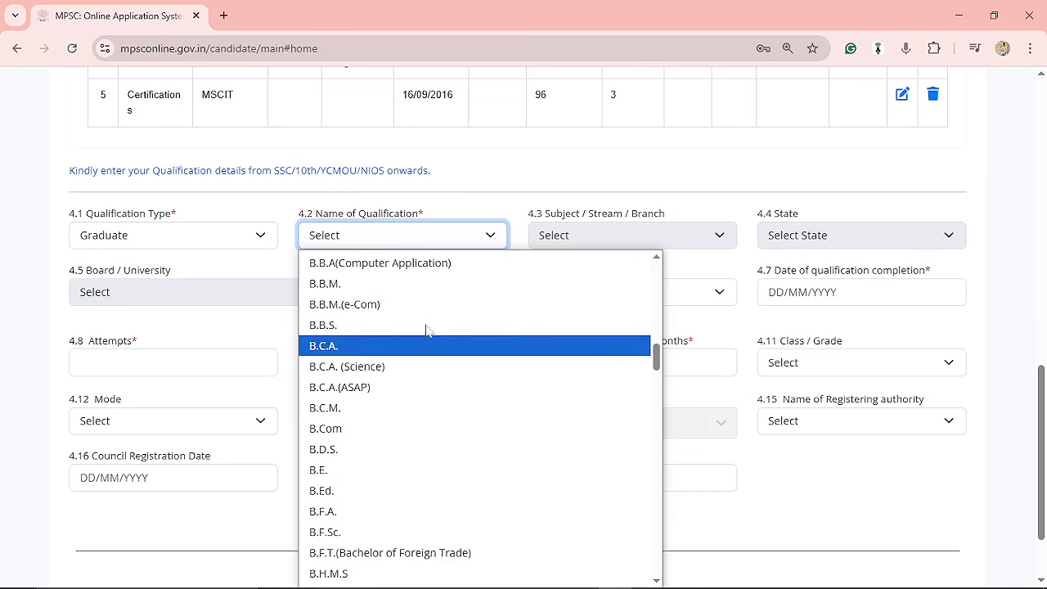
{"action": "left_click", "coordinate": [376, 428]}
Set the qualification status to Appeared and open the Board / University list without choosing.
{"action": "left_click", "coordinate": [687, 302]}
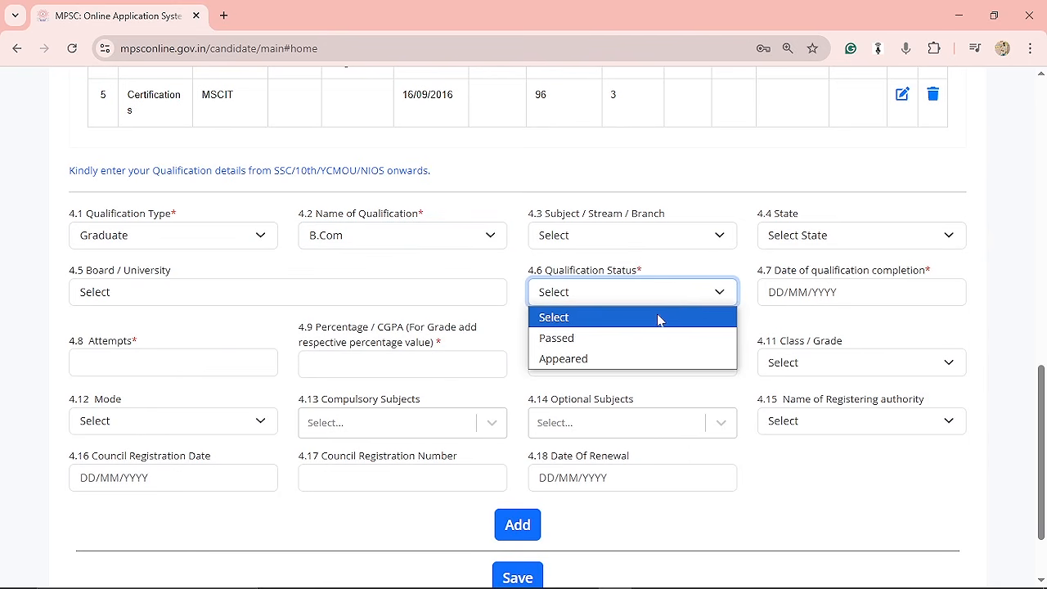
{"action": "left_click", "coordinate": [617, 367]}
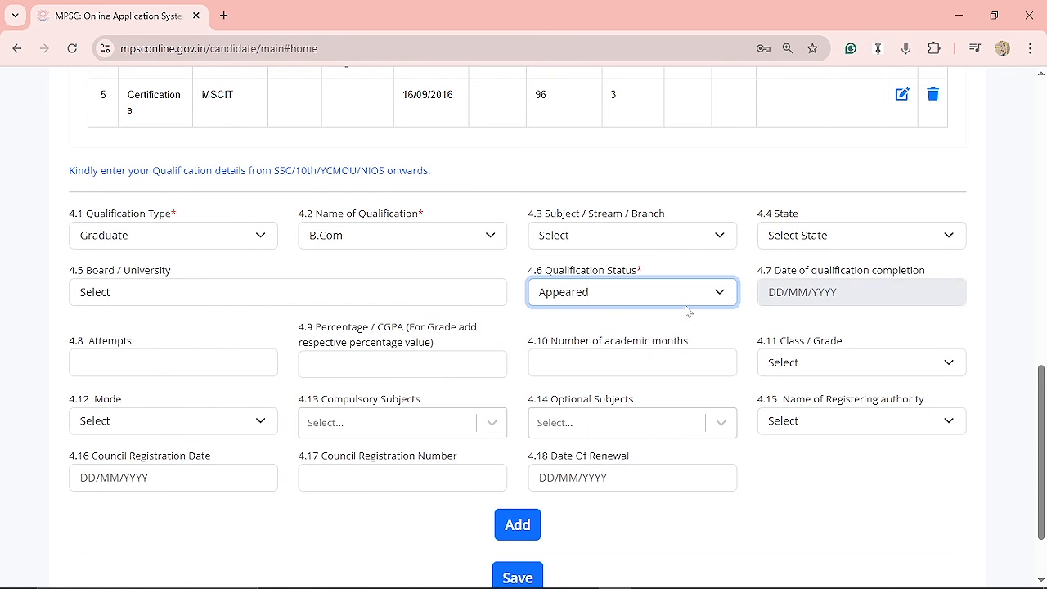
{"action": "left_click", "coordinate": [257, 245]}
{"action": "left_click", "coordinate": [293, 292]}
{"action": "left_click", "coordinate": [292, 292]}
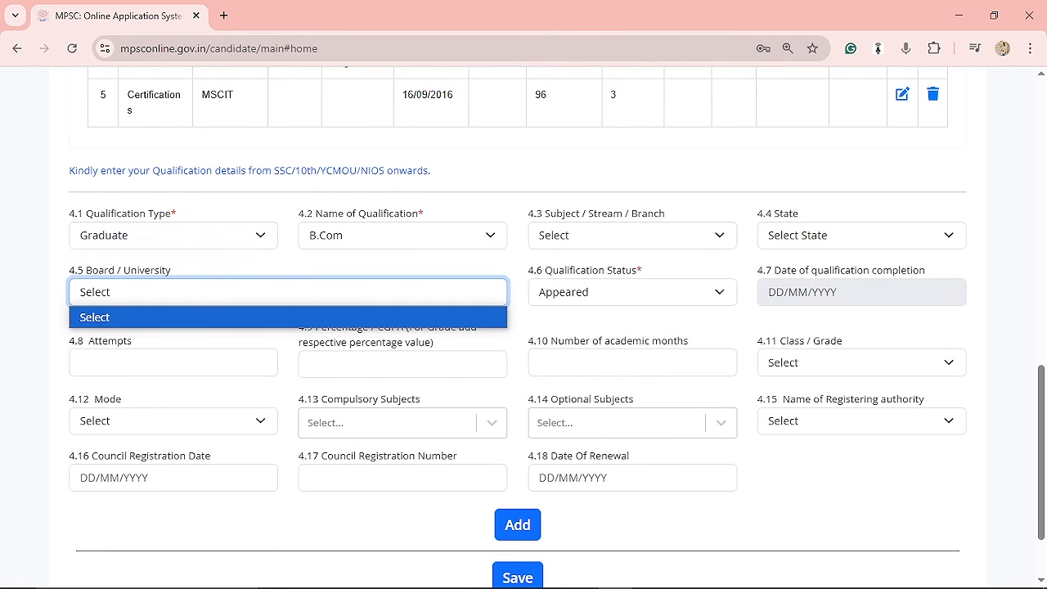
{"action": "scroll", "coordinate": [645, 304], "scroll_direction": "up", "scroll_amount": 8}
{"action": "scroll", "coordinate": [645, 304], "scroll_direction": "up", "scroll_amount": 2}
Open the Experience Information step, switch experience to Yes to view its fields, then set it back to No.
{"action": "left_click", "coordinate": [710, 253]}
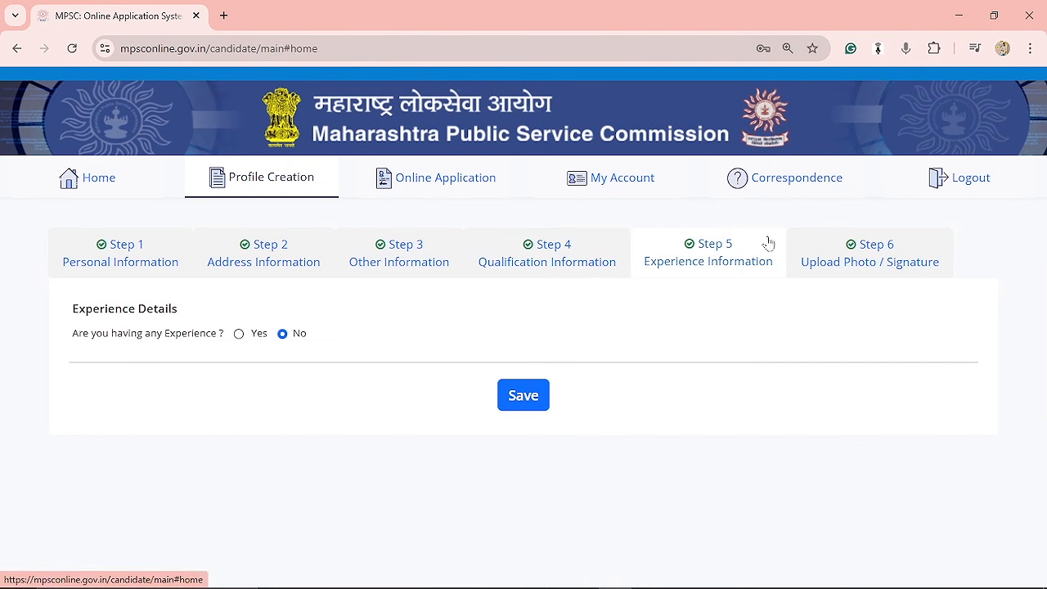
{"action": "left_click", "coordinate": [238, 332]}
{"action": "scroll", "coordinate": [511, 448], "scroll_direction": "down", "scroll_amount": 1}
{"action": "scroll", "coordinate": [507, 448], "scroll_direction": "down", "scroll_amount": 4}
{"action": "left_click_drag", "start_coordinate": [508, 448], "coordinate": [489, 319]}
{"action": "left_click", "coordinate": [489, 318]}
{"action": "scroll", "coordinate": [494, 344], "scroll_direction": "up", "scroll_amount": 4}
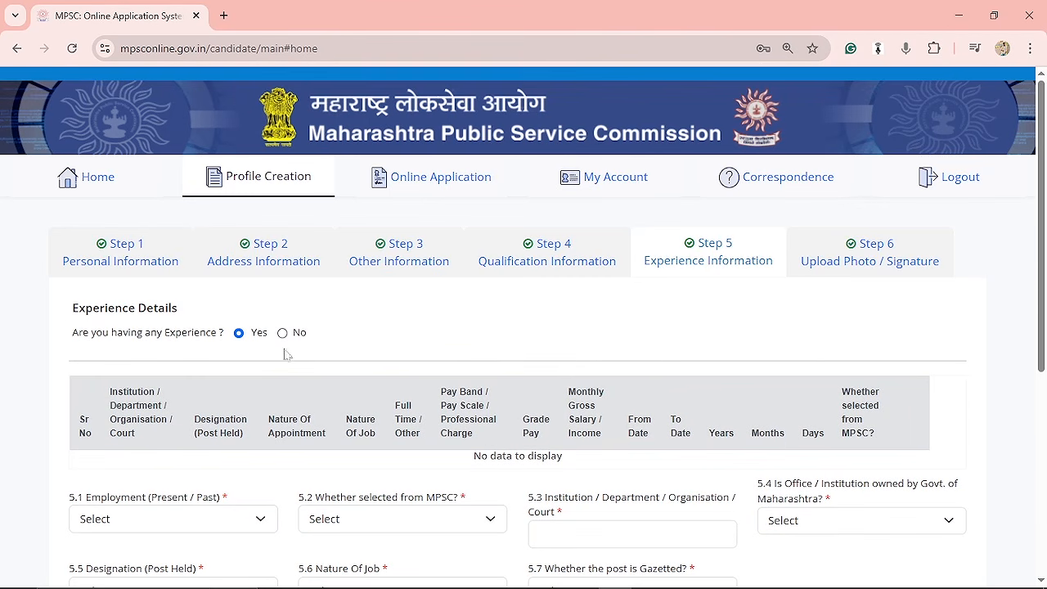
{"action": "left_click", "coordinate": [282, 333]}
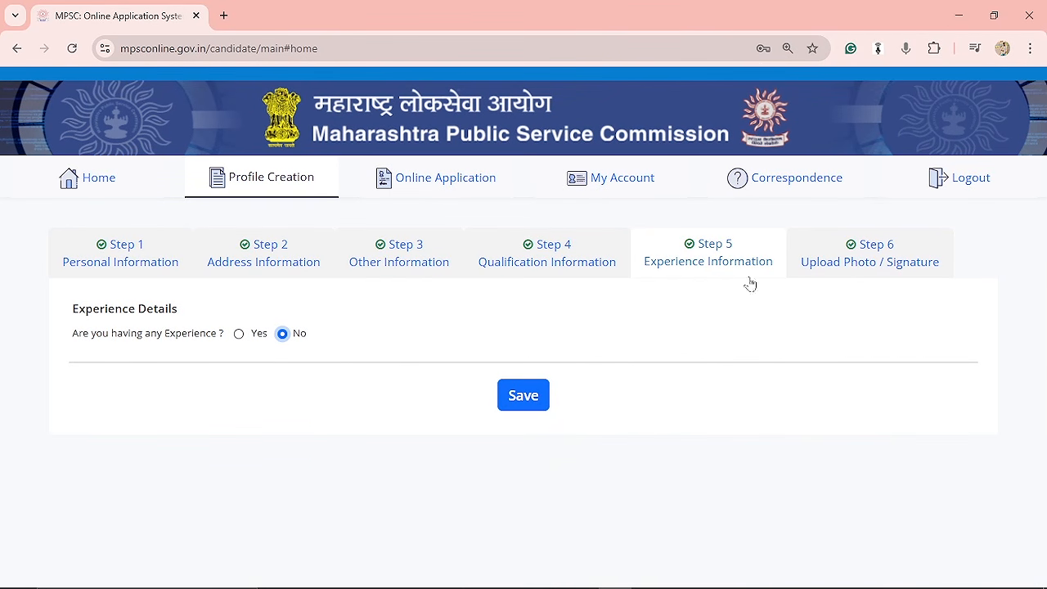
Open the Upload Photo / Signature step and review the upload guidelines and uploaded photo and signature.
{"action": "left_click", "coordinate": [850, 262]}
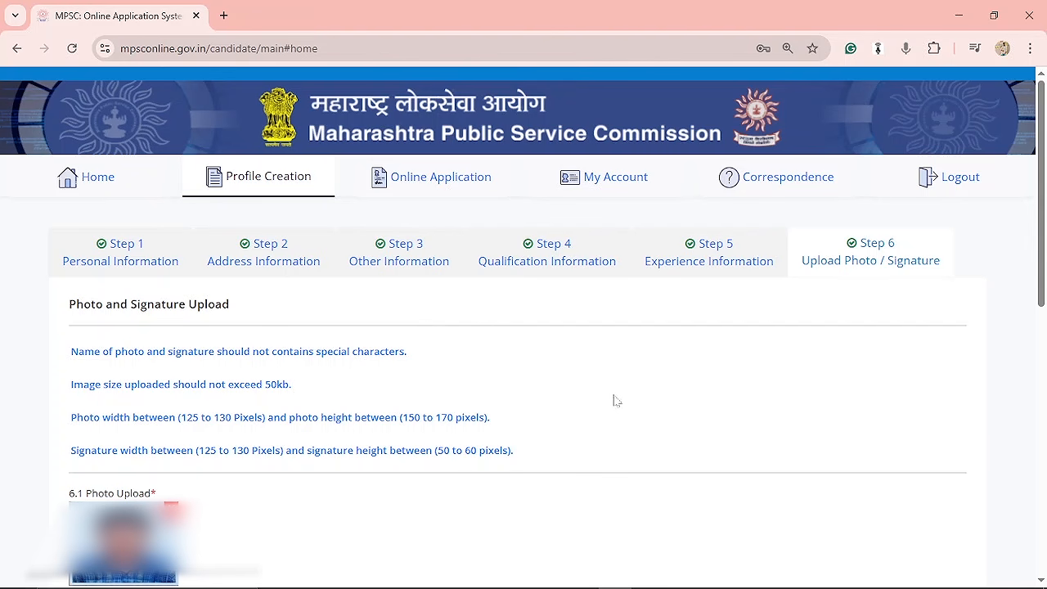
{"action": "scroll", "coordinate": [572, 384], "scroll_direction": "down", "scroll_amount": 3}
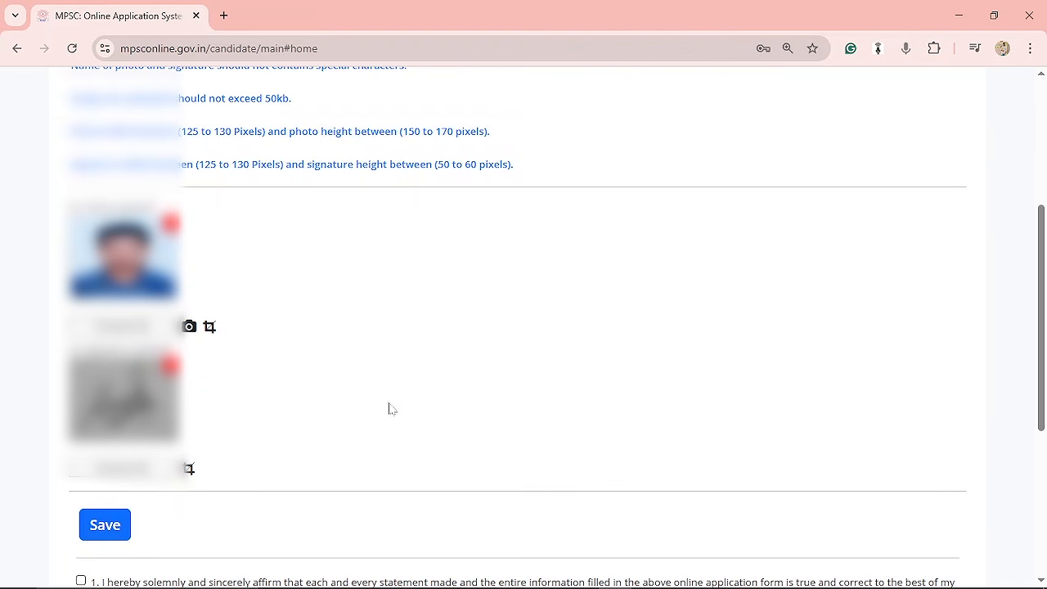
{"action": "scroll", "coordinate": [414, 416], "scroll_direction": "down", "scroll_amount": 2}
{"action": "left_click", "coordinate": [113, 325]}
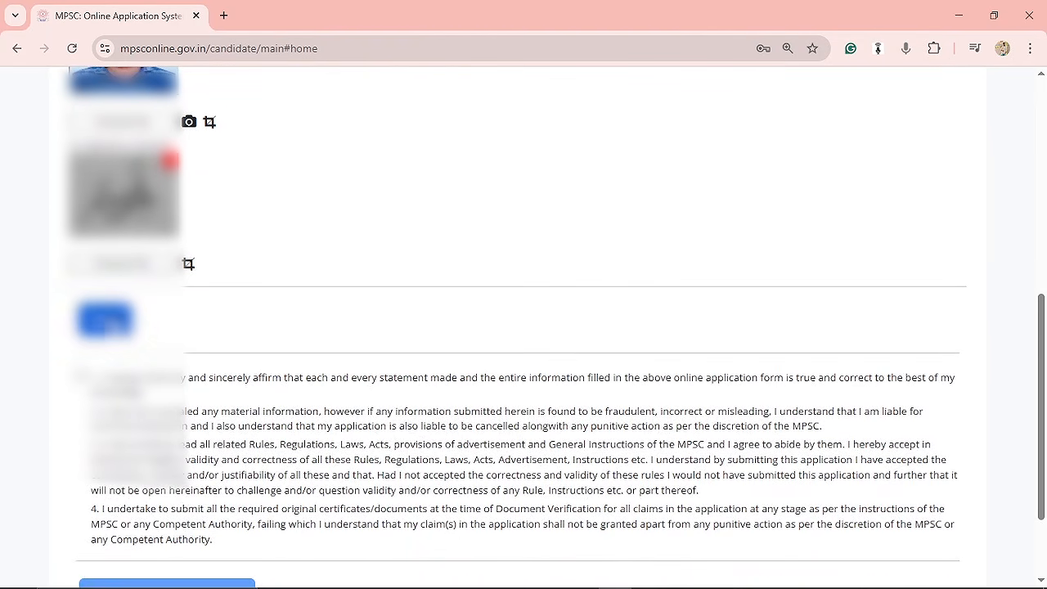
Accept the declaration and submit and lock the candidate profile, confirming the submission.
{"action": "left_click", "coordinate": [81, 377]}
{"action": "scroll", "coordinate": [275, 364], "scroll_direction": "down", "scroll_amount": 2}
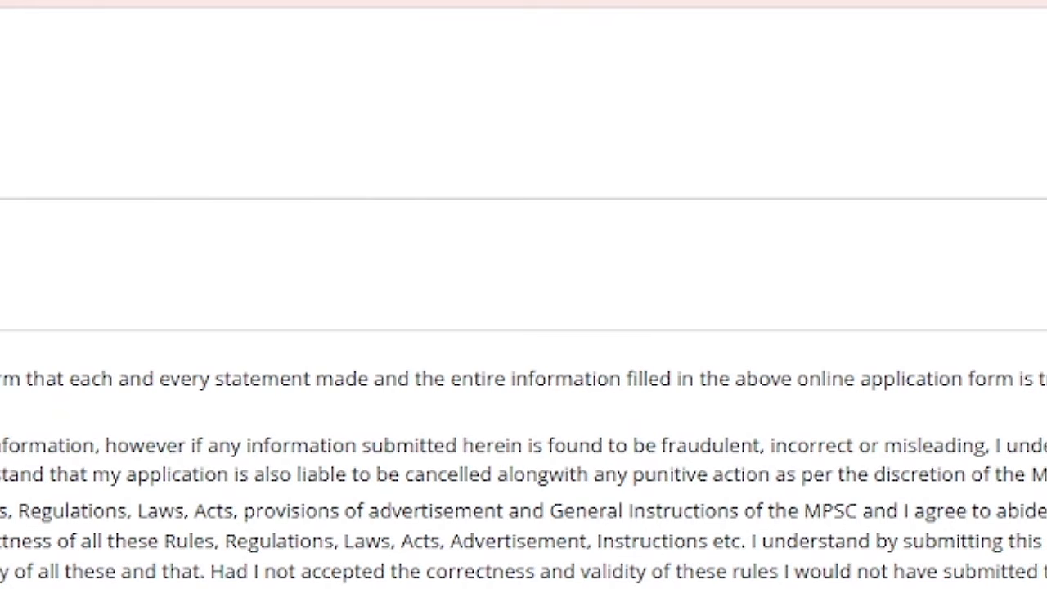
{"action": "left_click", "coordinate": [3, 585]}
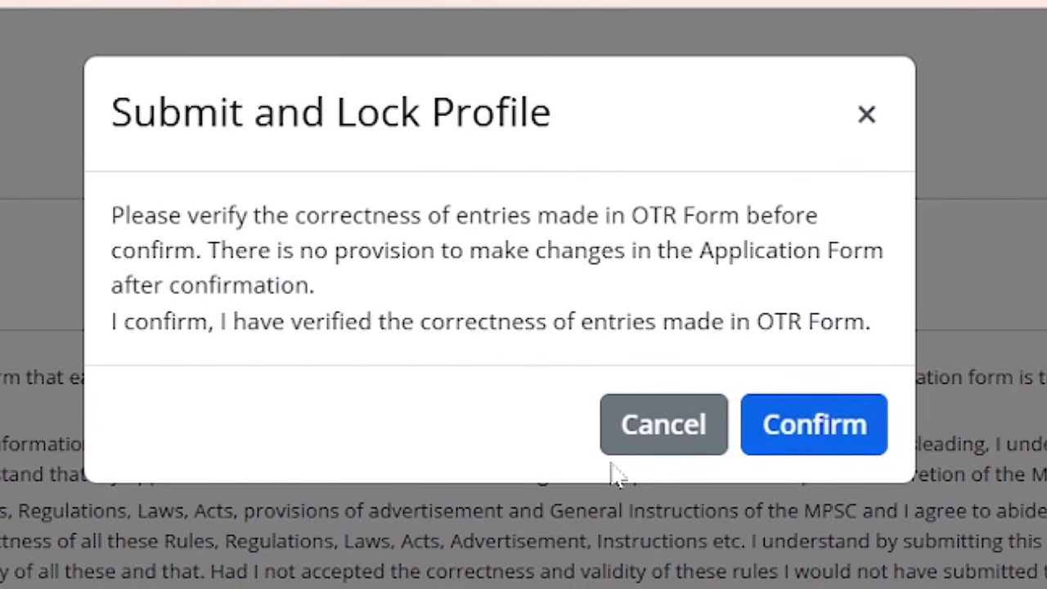
{"action": "left_click", "coordinate": [831, 441]}
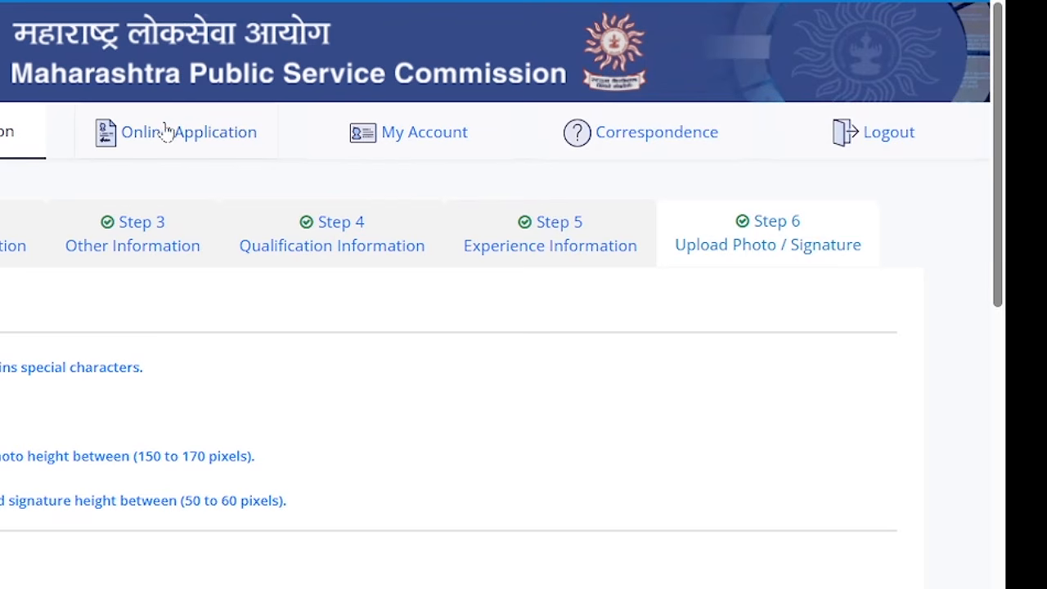
Open the Online Application section listing the advertisements.
{"action": "left_click", "coordinate": [231, 130]}
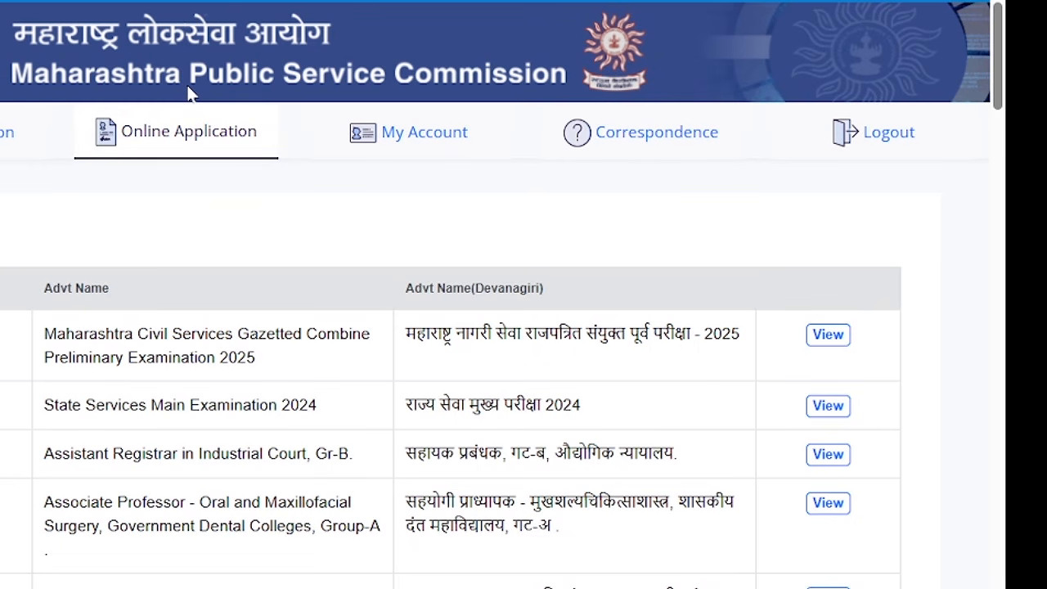